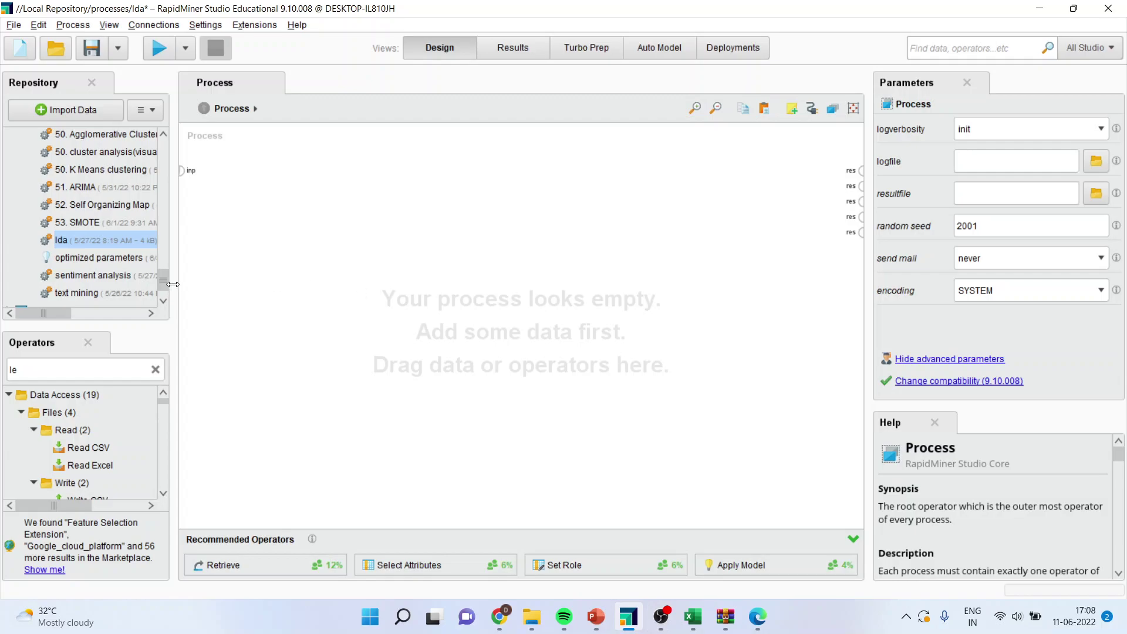
Add a Retrieve operator for the 70th Independence Day Speech dataset from the repository
click(82, 313)
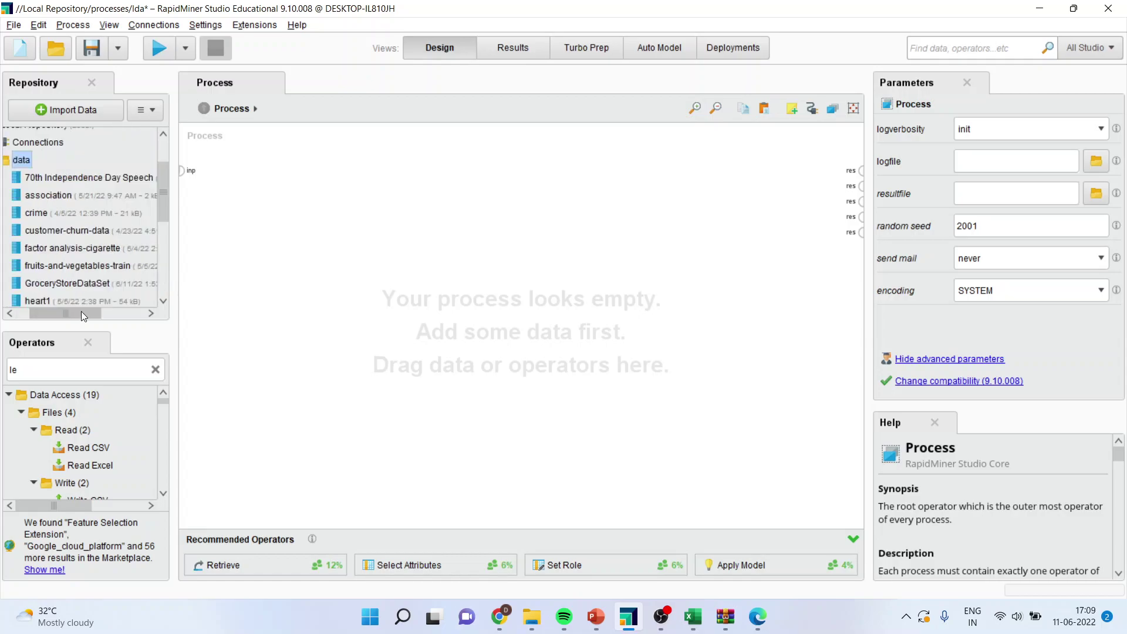
click(61, 179)
drag(65, 177, 194, 194)
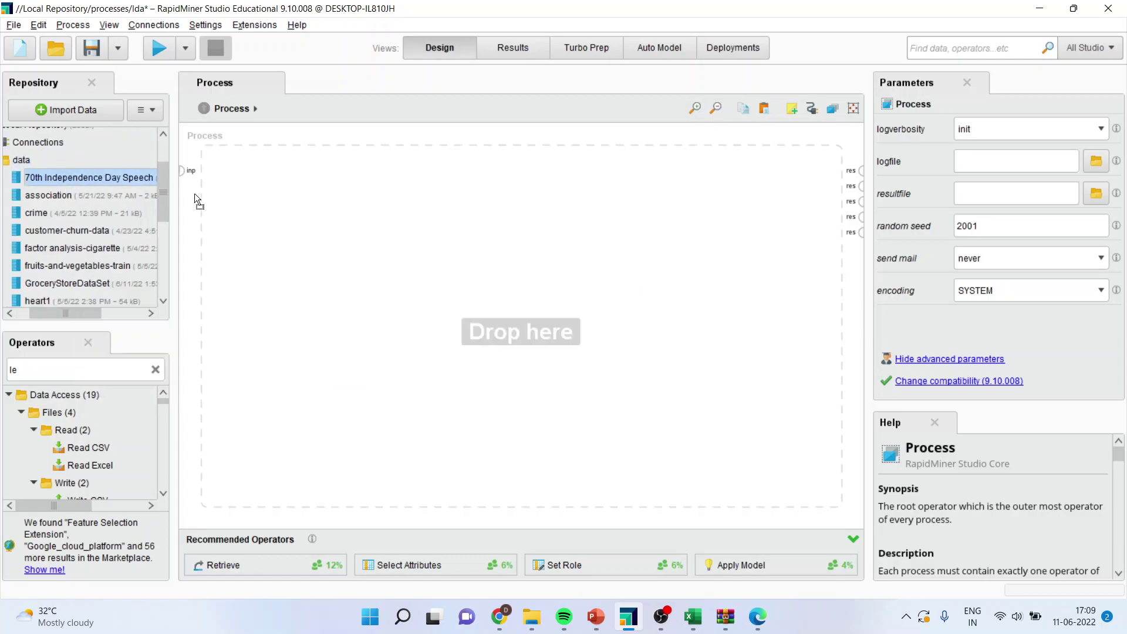
drag(266, 196, 267, 200)
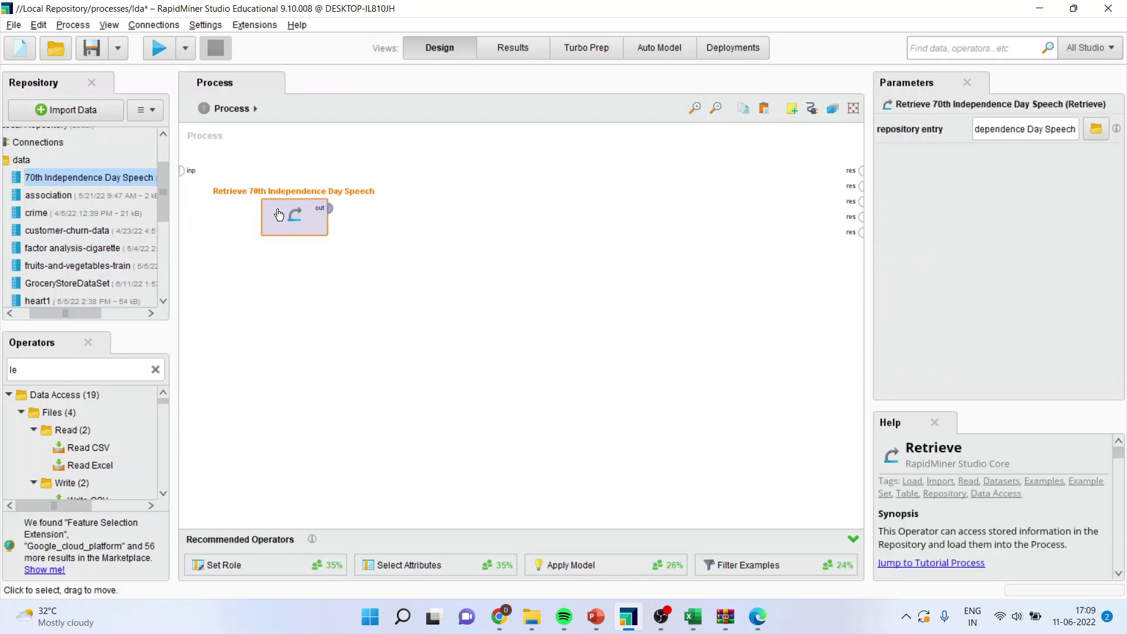
Connect the retrieved speech data to the res port and run the process
click(330, 208)
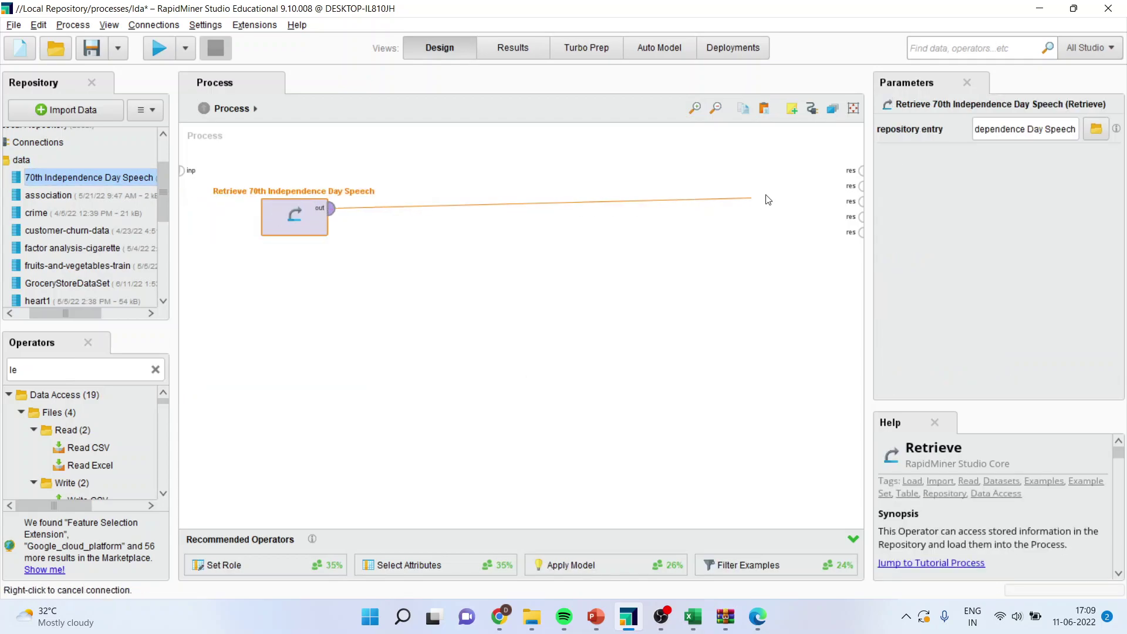
click(861, 172)
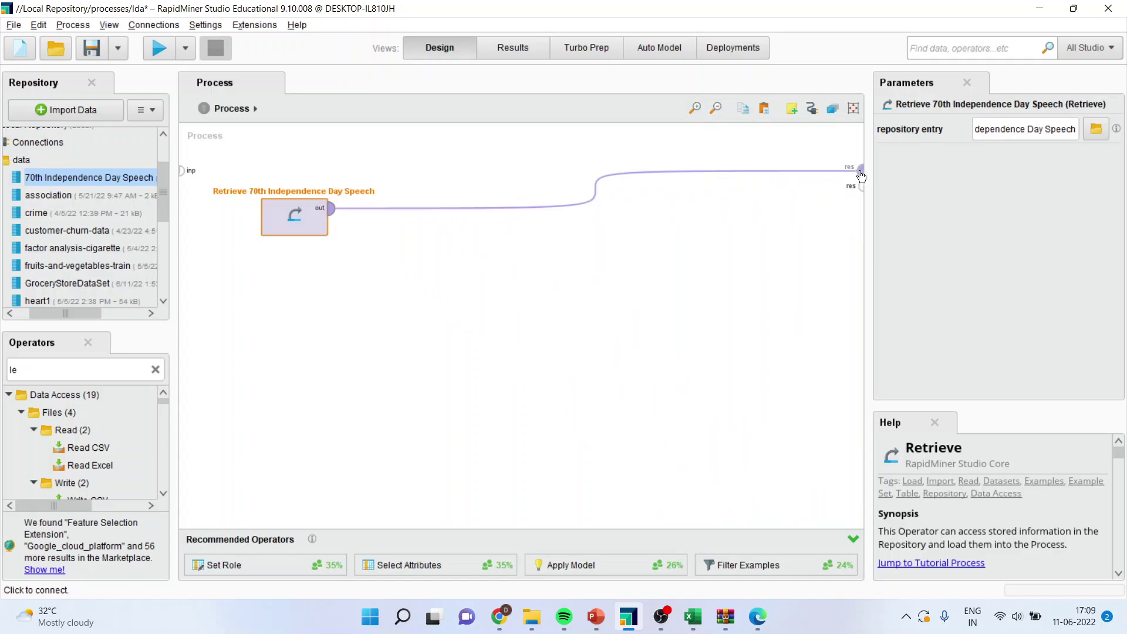
click(159, 49)
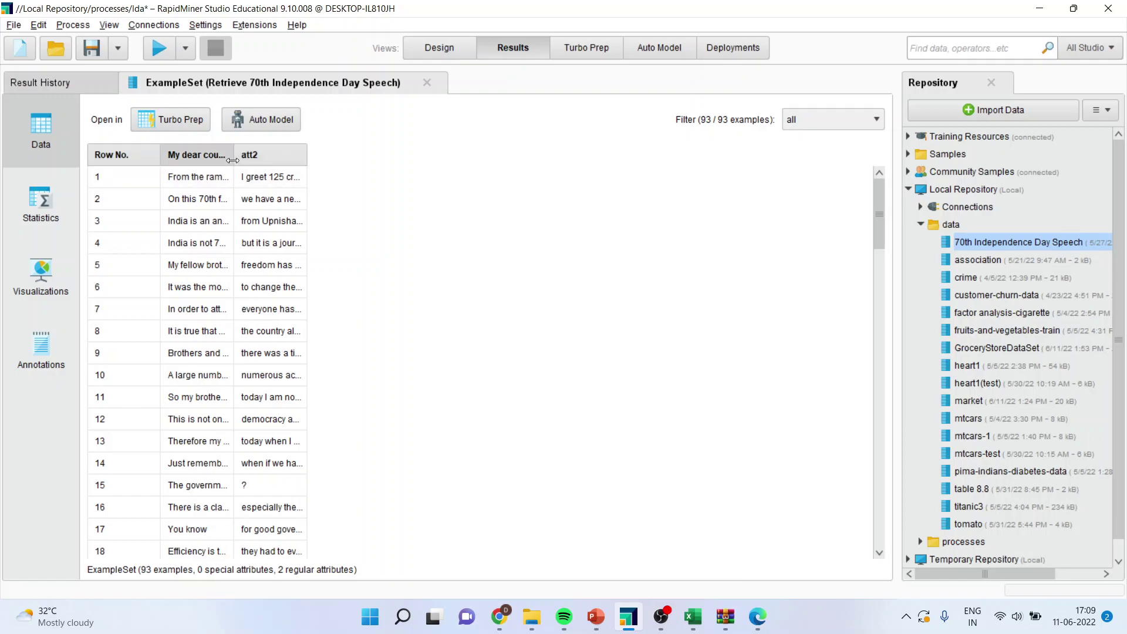
Widen the att2 column to read the full speech sentences, then go back to Design view
drag(364, 162, 468, 167)
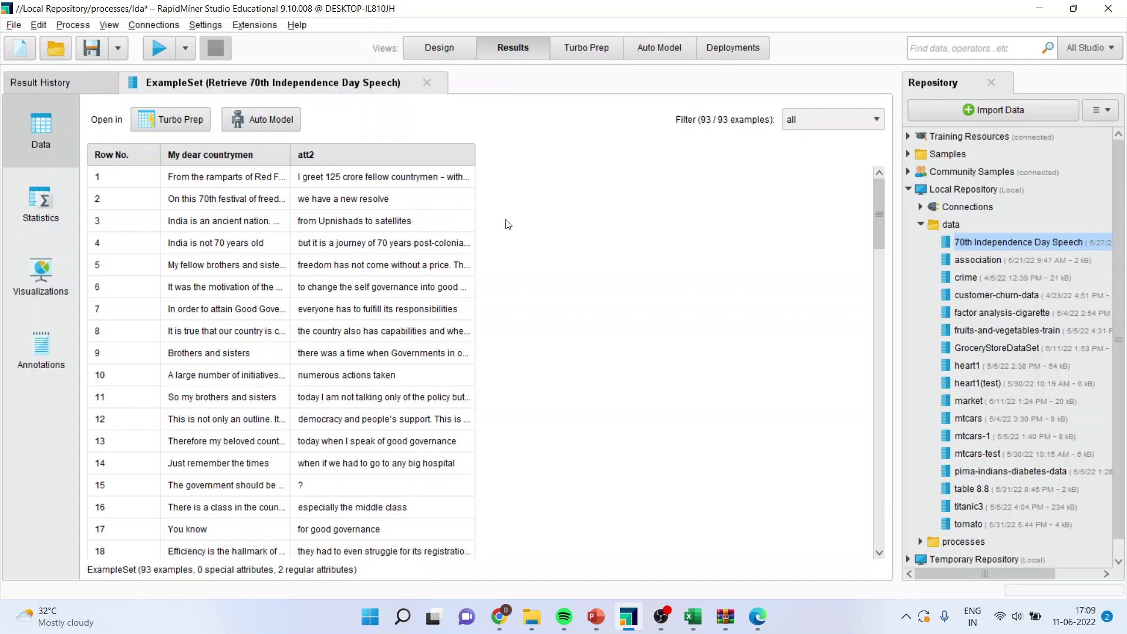
click(436, 50)
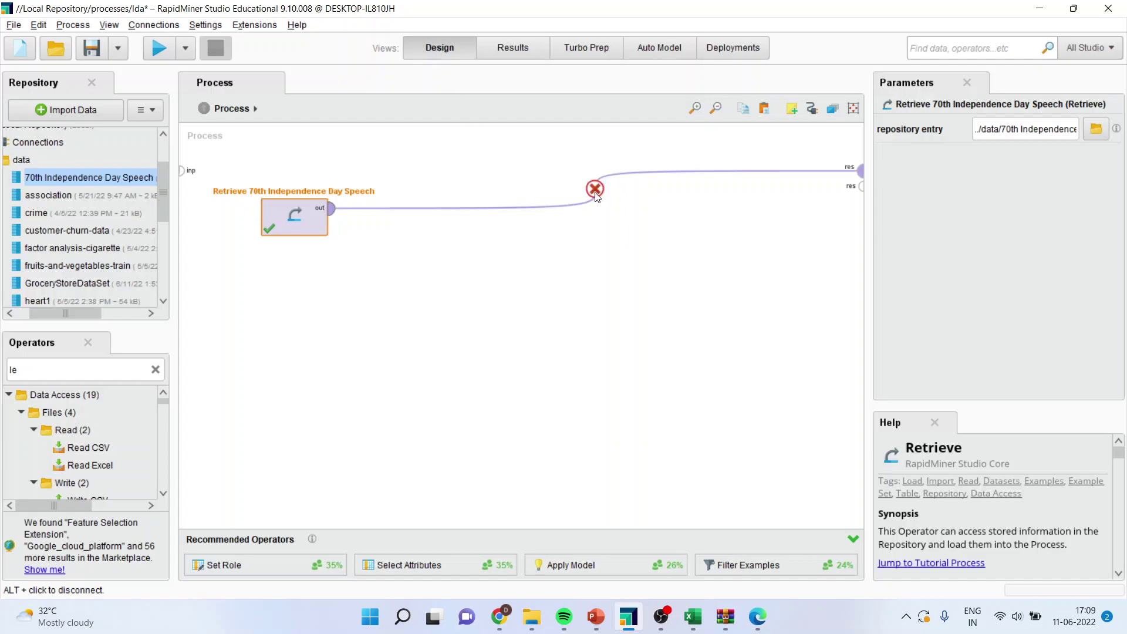
Unlink Retrieve from res and feed the speech data into a new Nominal to Text operator
click(594, 189)
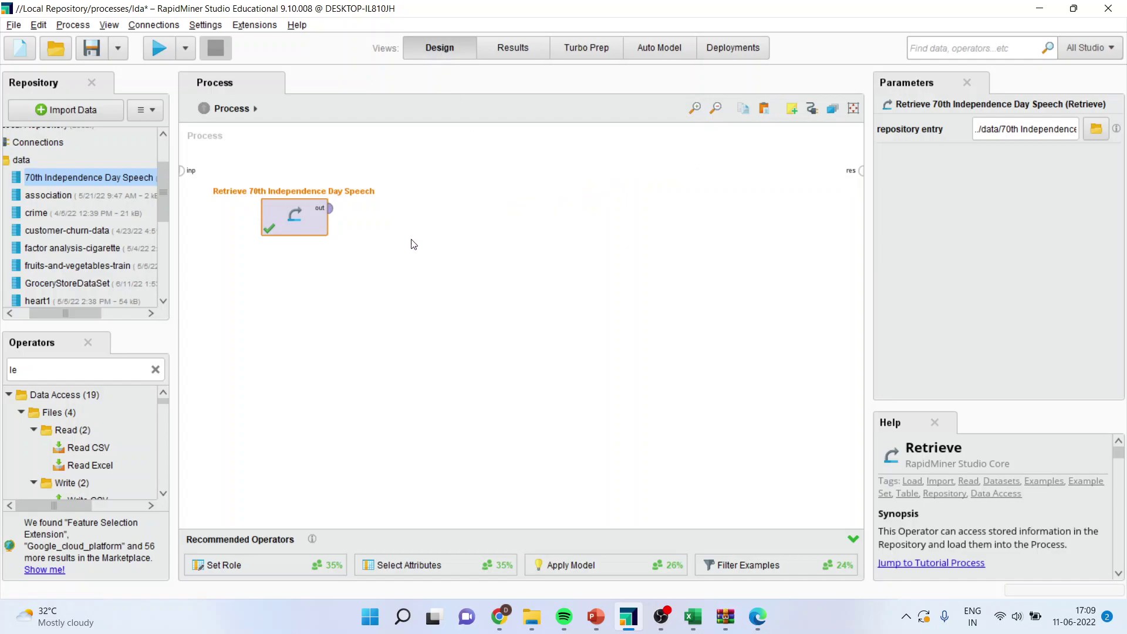
double_click(46, 369)
text(n)
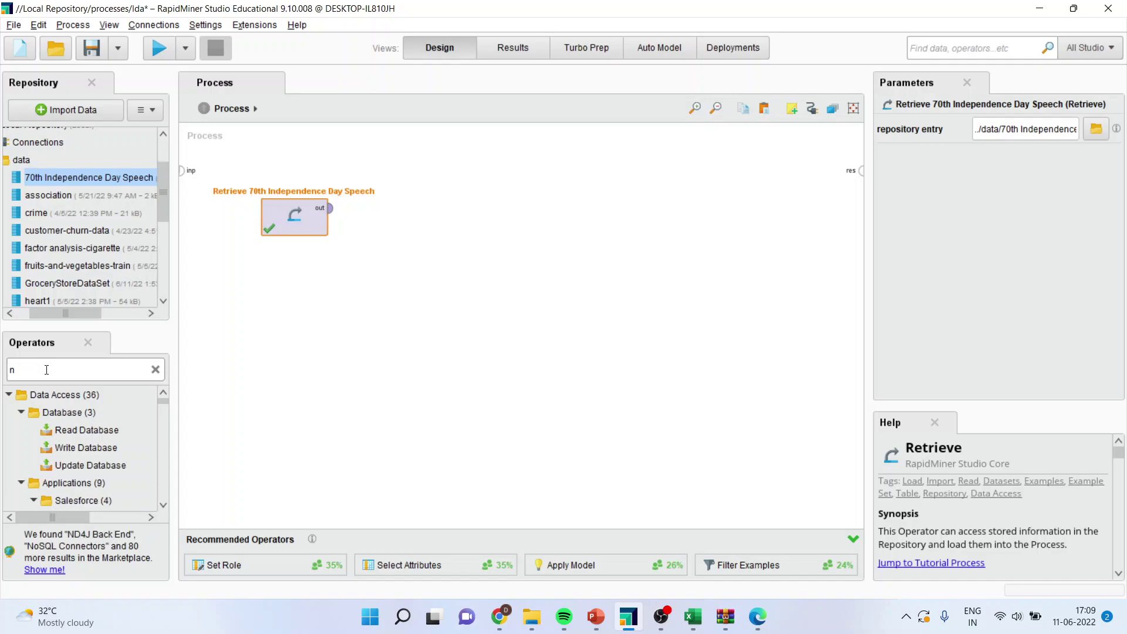
text(ominal)
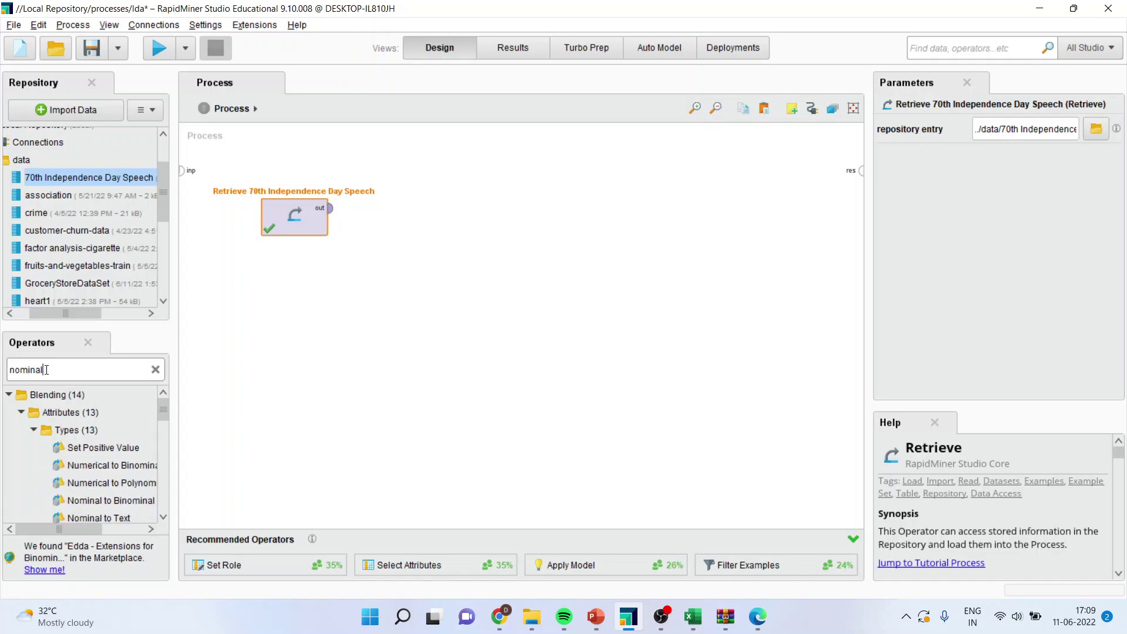
text( to text)
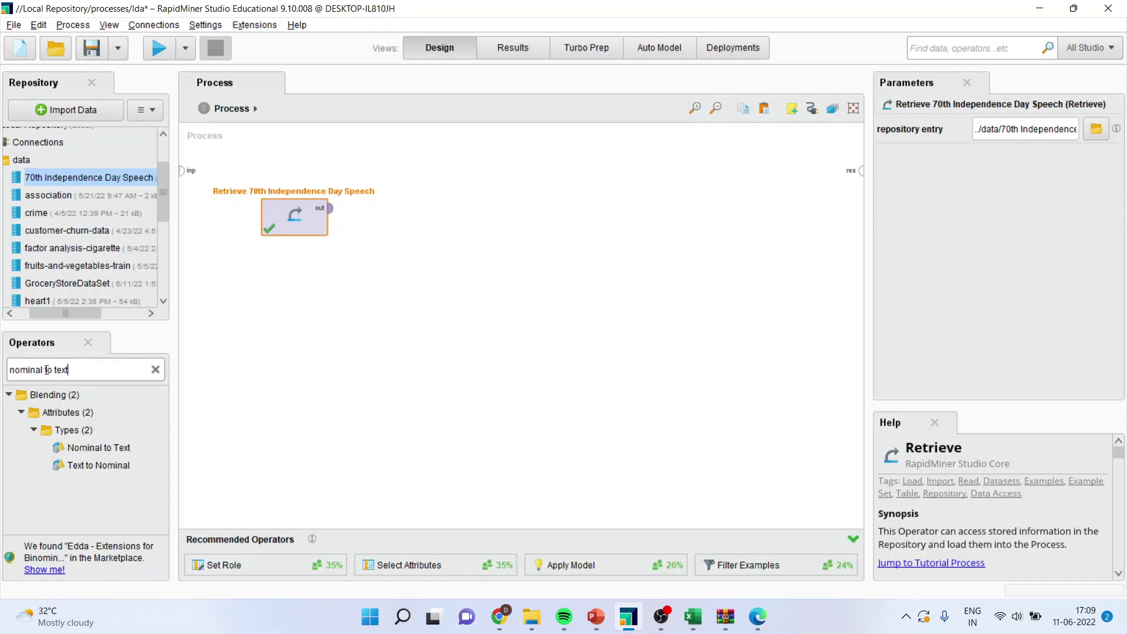
drag(98, 448, 299, 332)
click(330, 209)
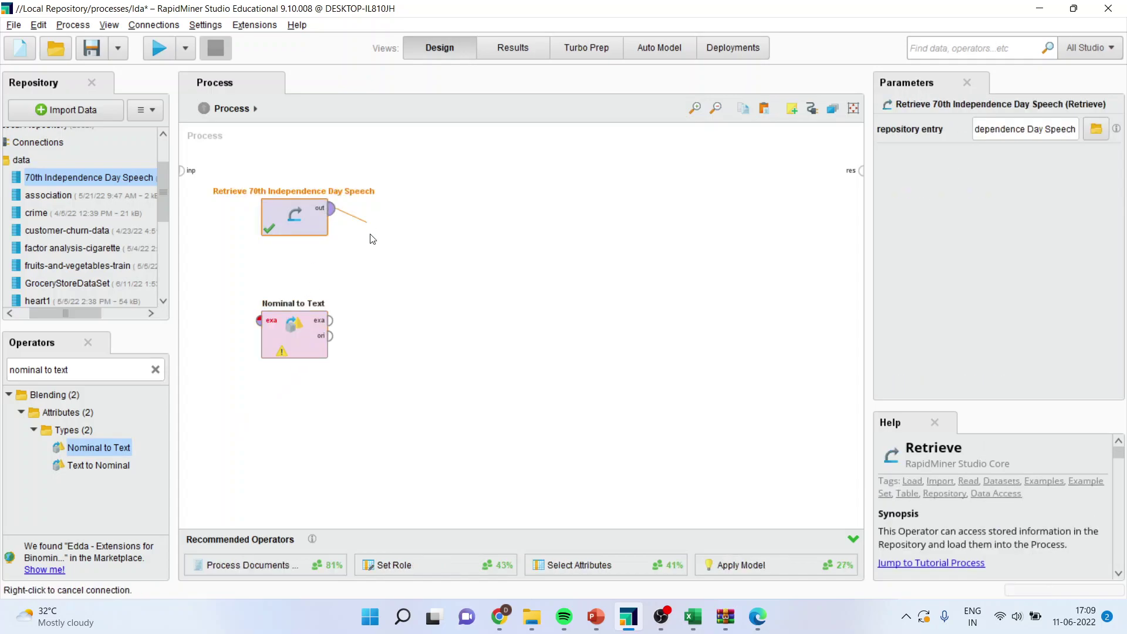
click(259, 326)
drag(287, 326, 290, 289)
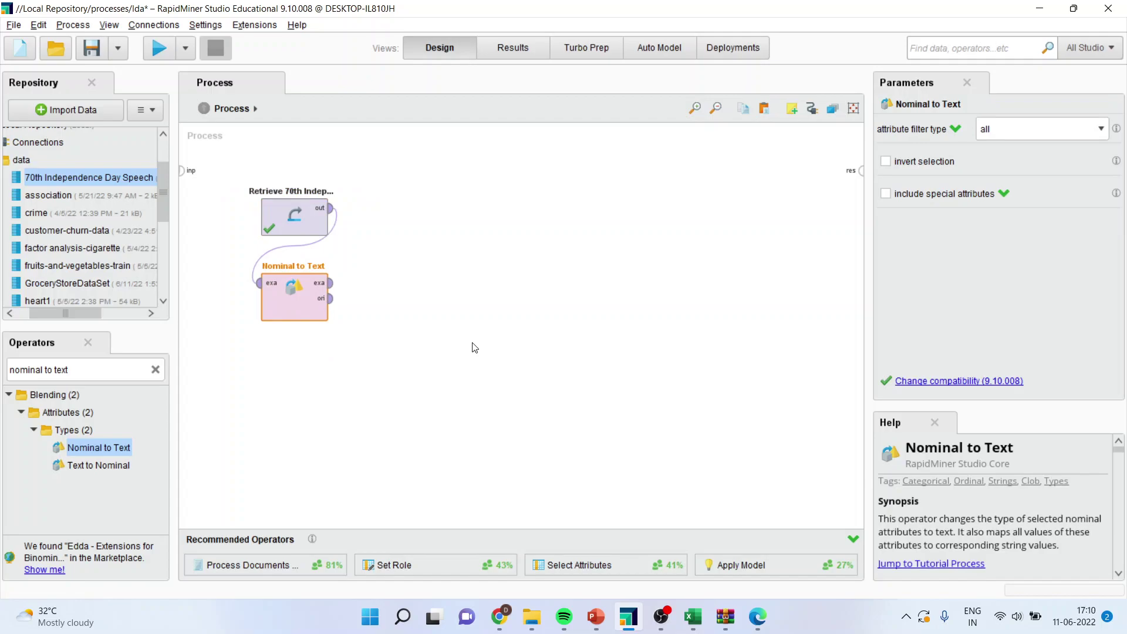
Search for 'select att' and add a Select Attributes operator to the process
triple_click(99, 367)
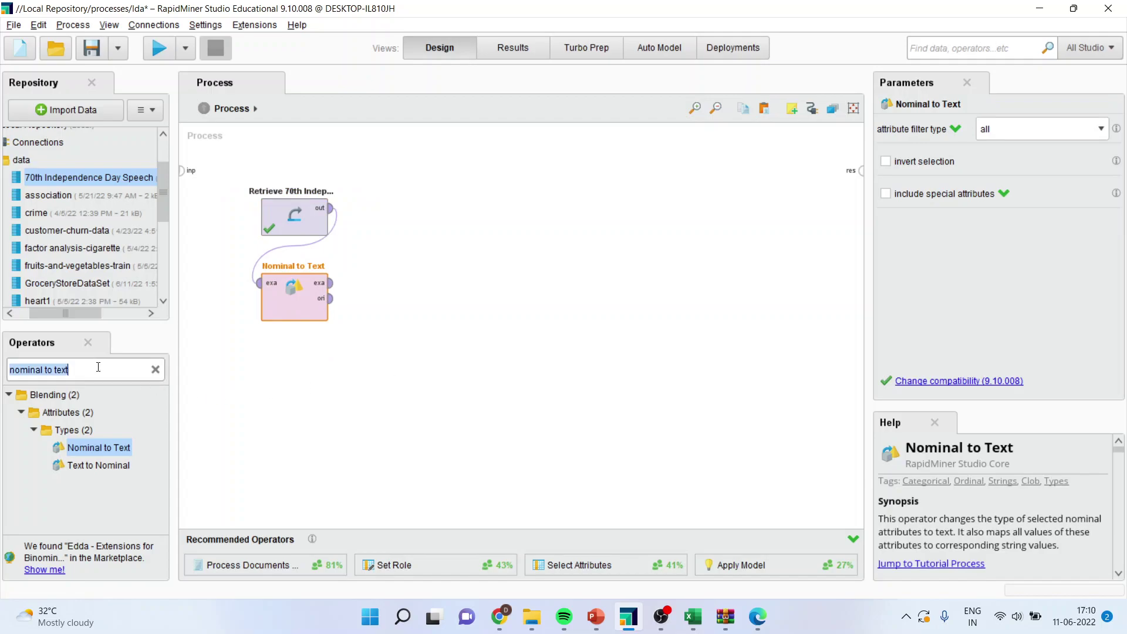
text(select)
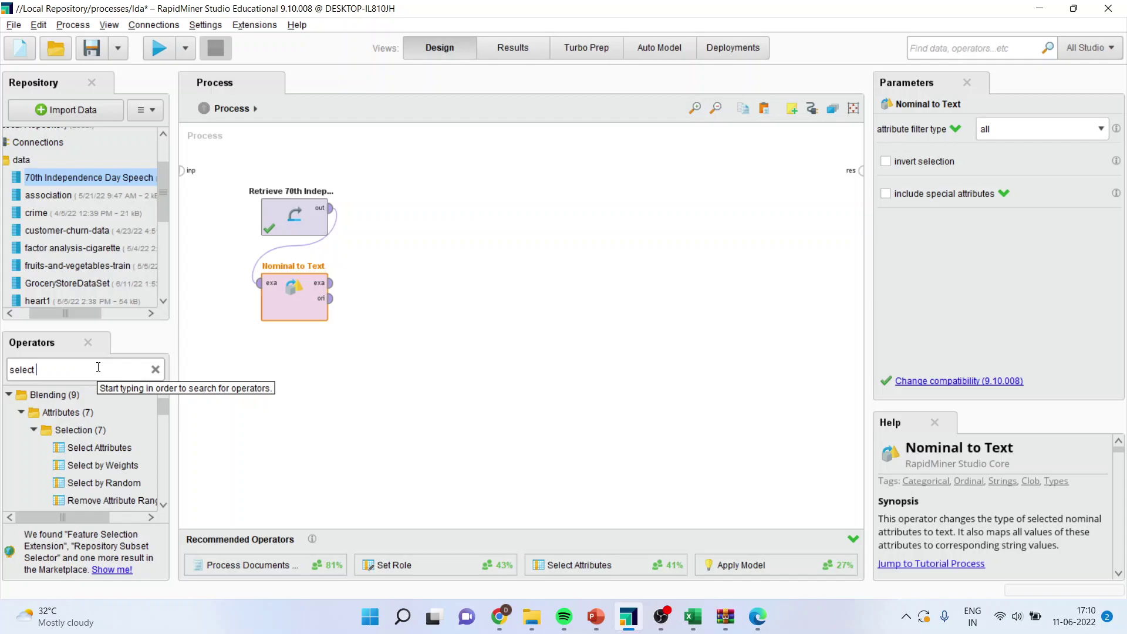
text( att)
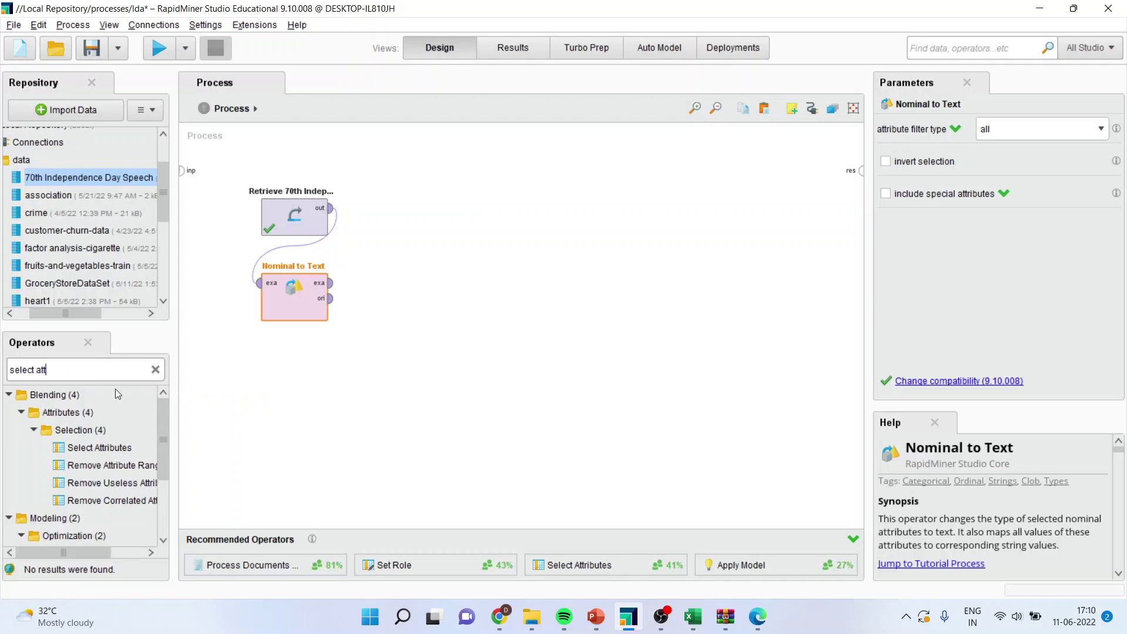
drag(118, 449, 212, 416)
Place Select Attributes below Nominal to Text and connect Nominal to Text's output into it
drag(297, 372, 297, 372)
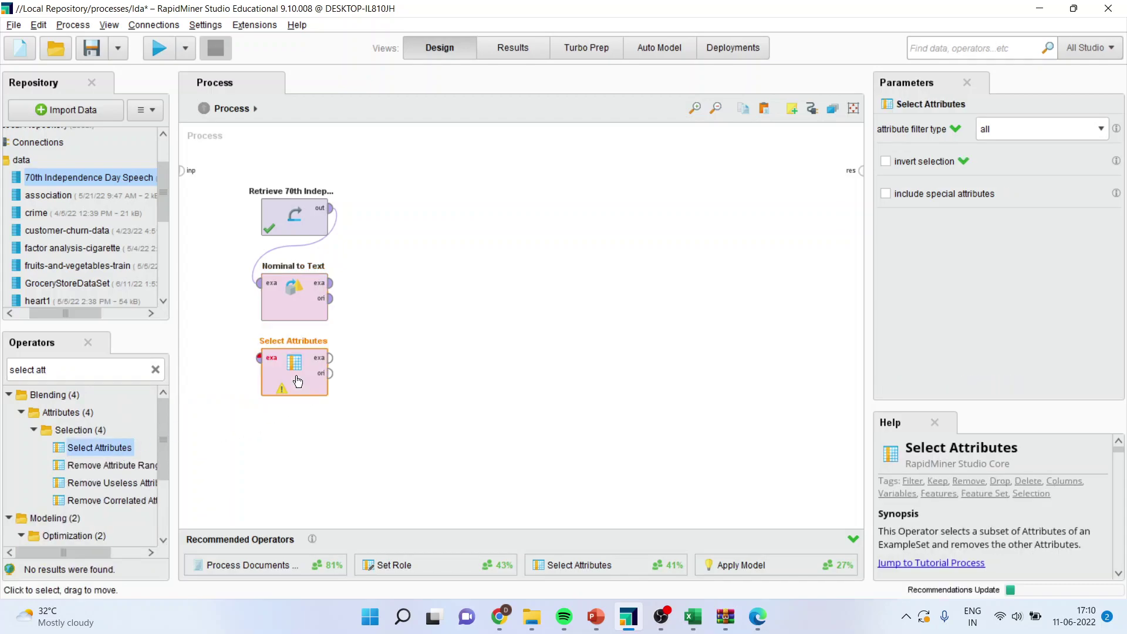
click(331, 283)
click(259, 357)
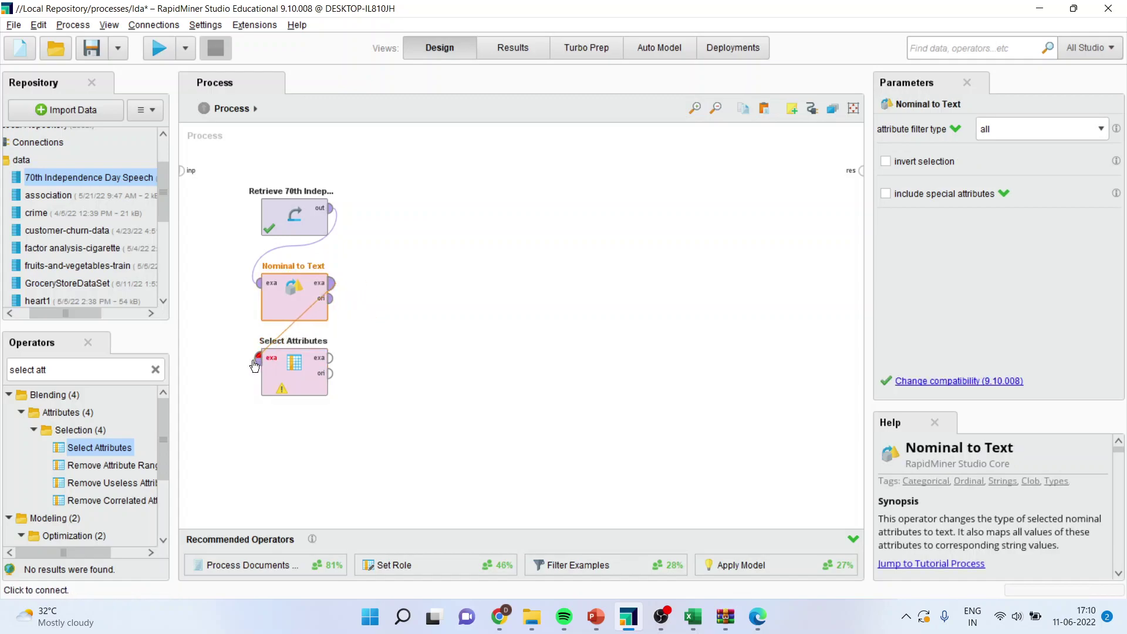
Set Select Attributes' filter type to subset, keeping only the att2 attribute
click(311, 385)
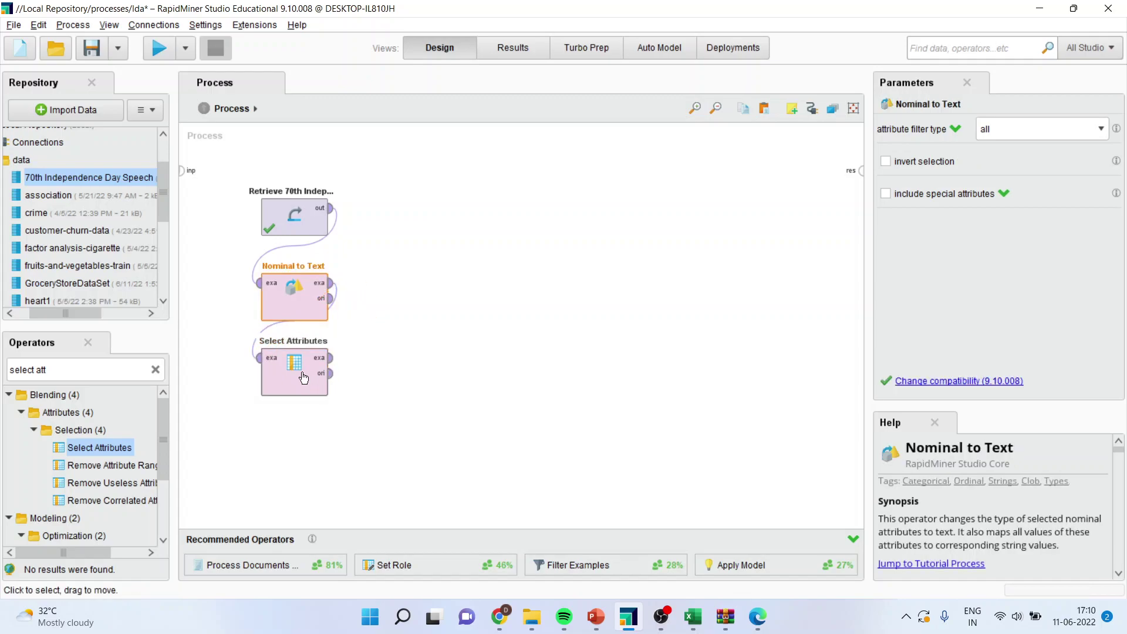
click(1097, 130)
click(1022, 168)
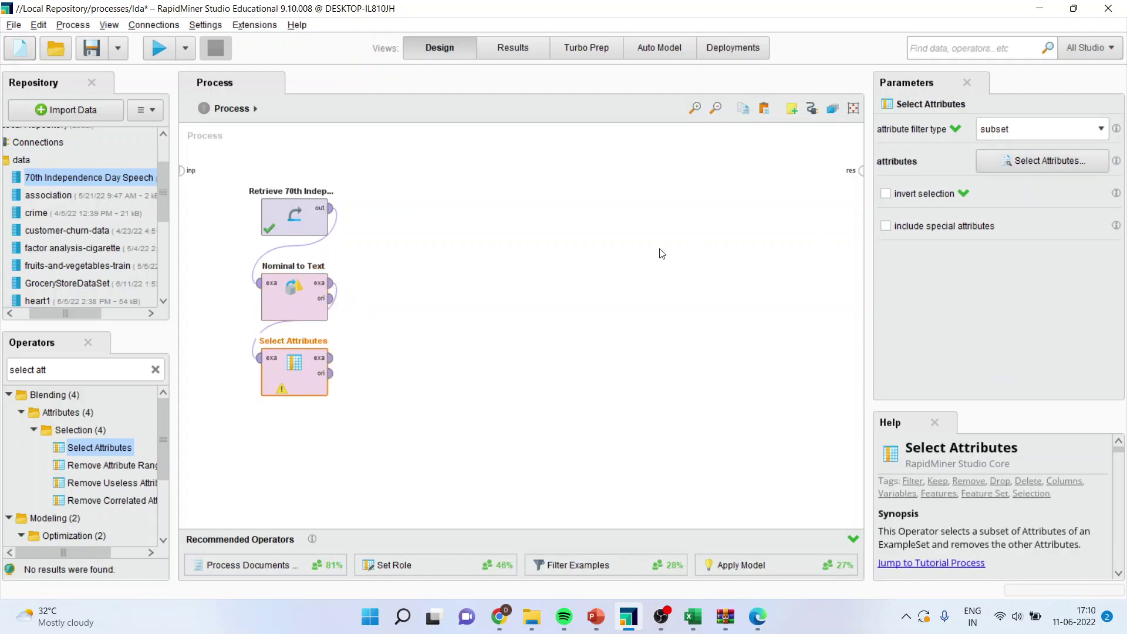
click(1037, 163)
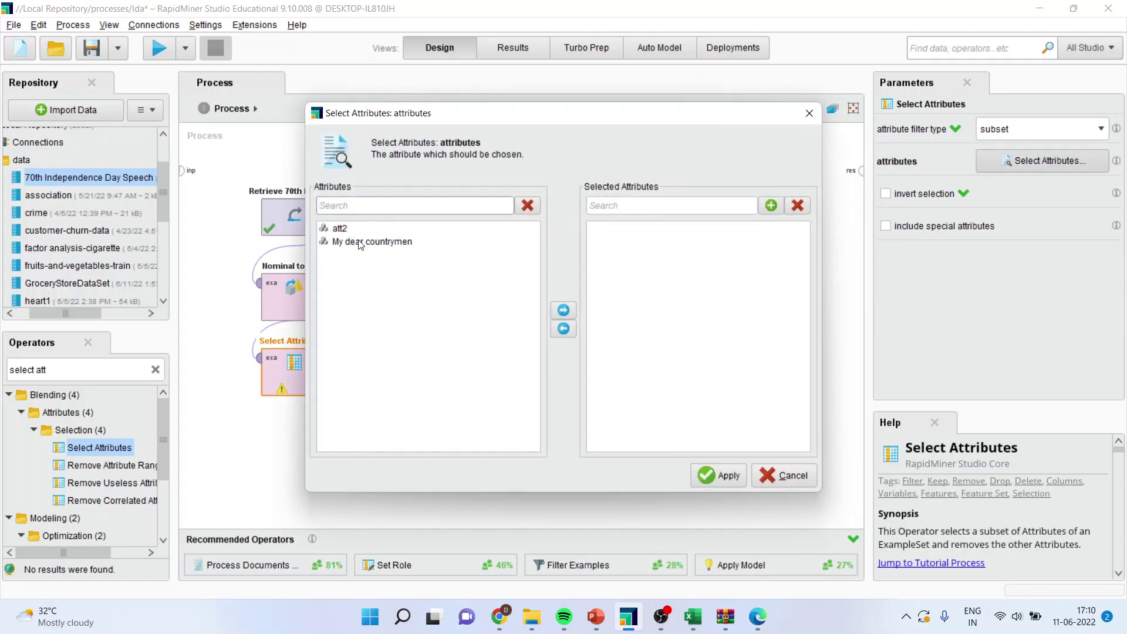
click(345, 229)
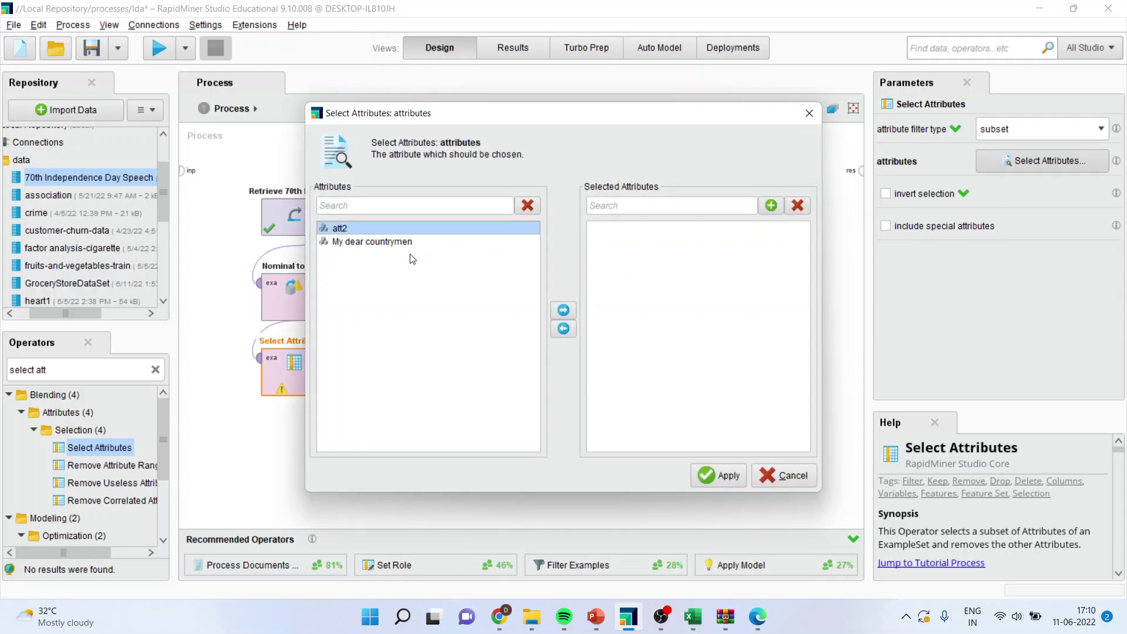
click(563, 308)
click(713, 477)
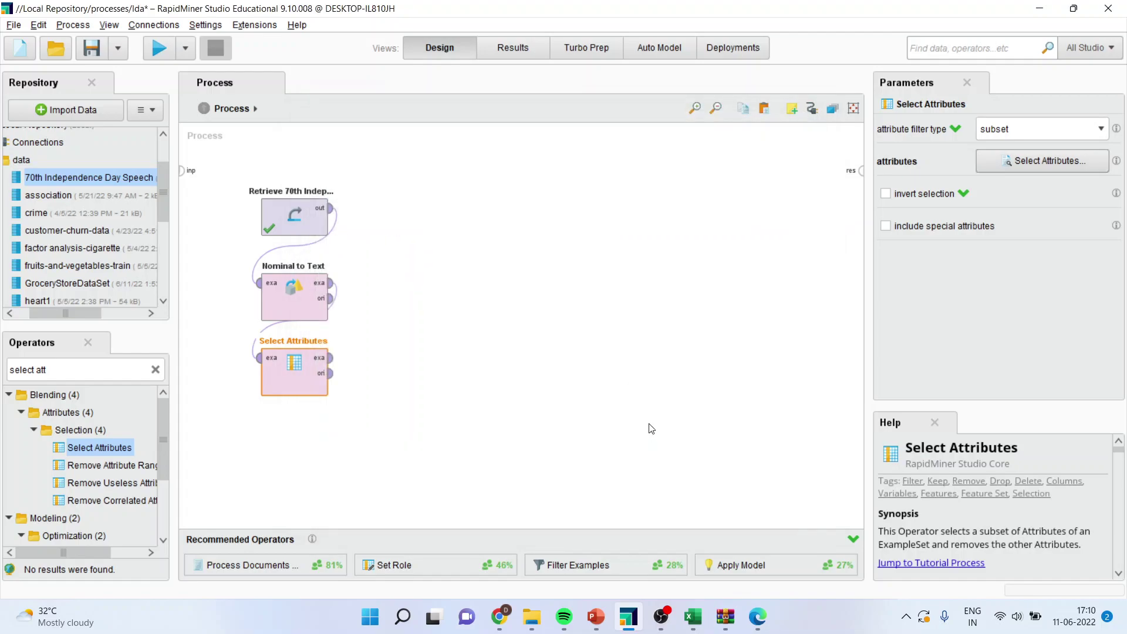
click(62, 367)
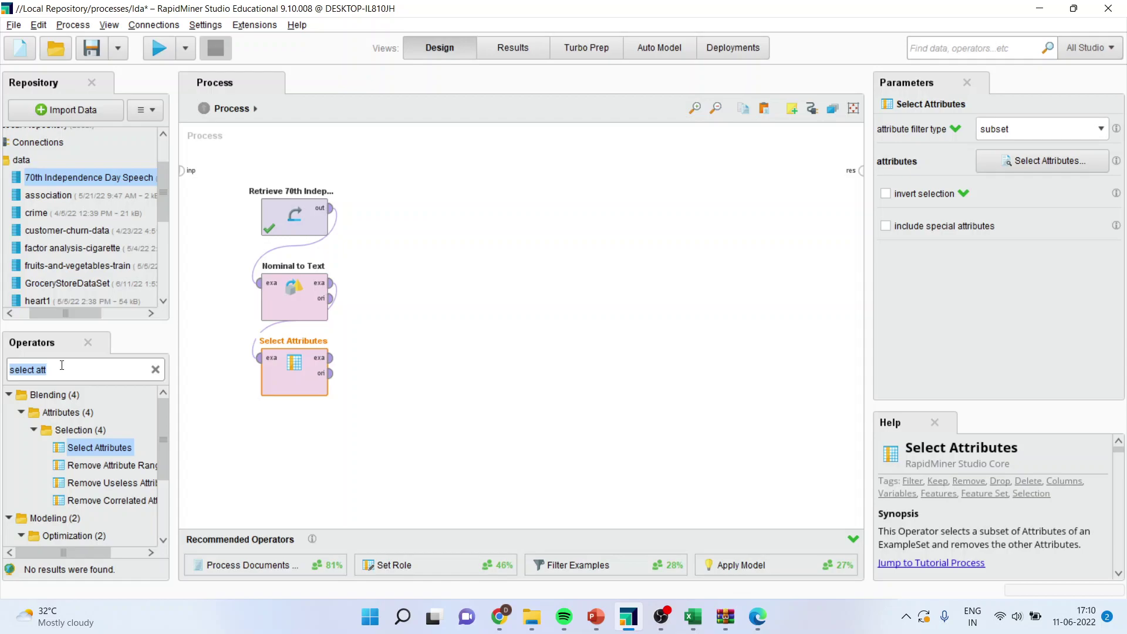
Add Extract Topics from Data (LDA) right of Select Attributes and feed it Select Attributes' output
text(ex)
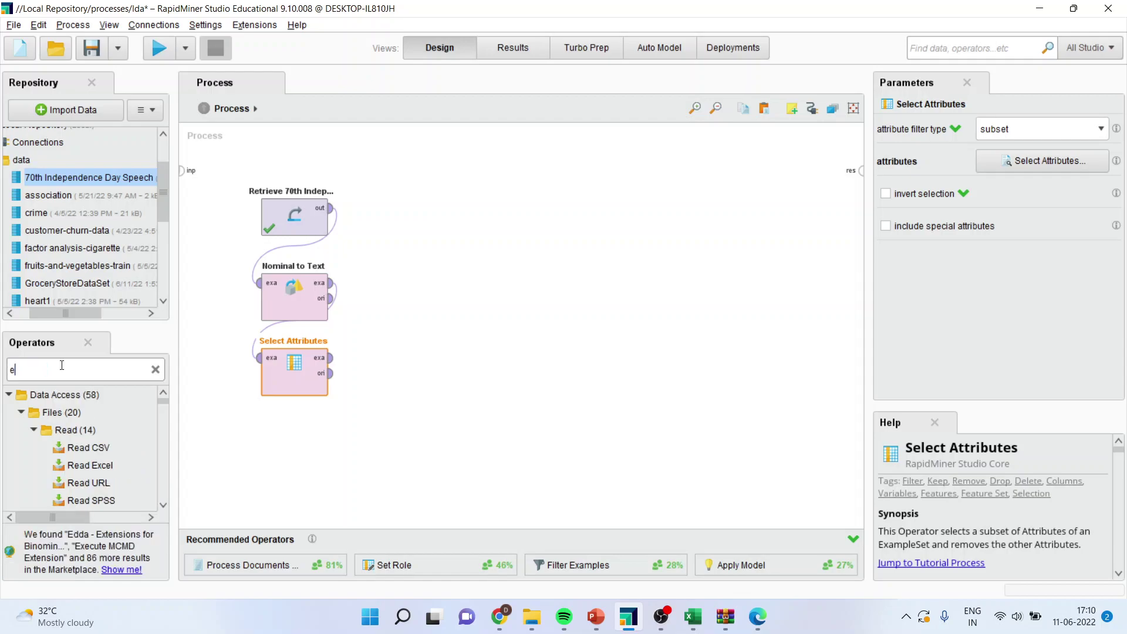
text(tract top)
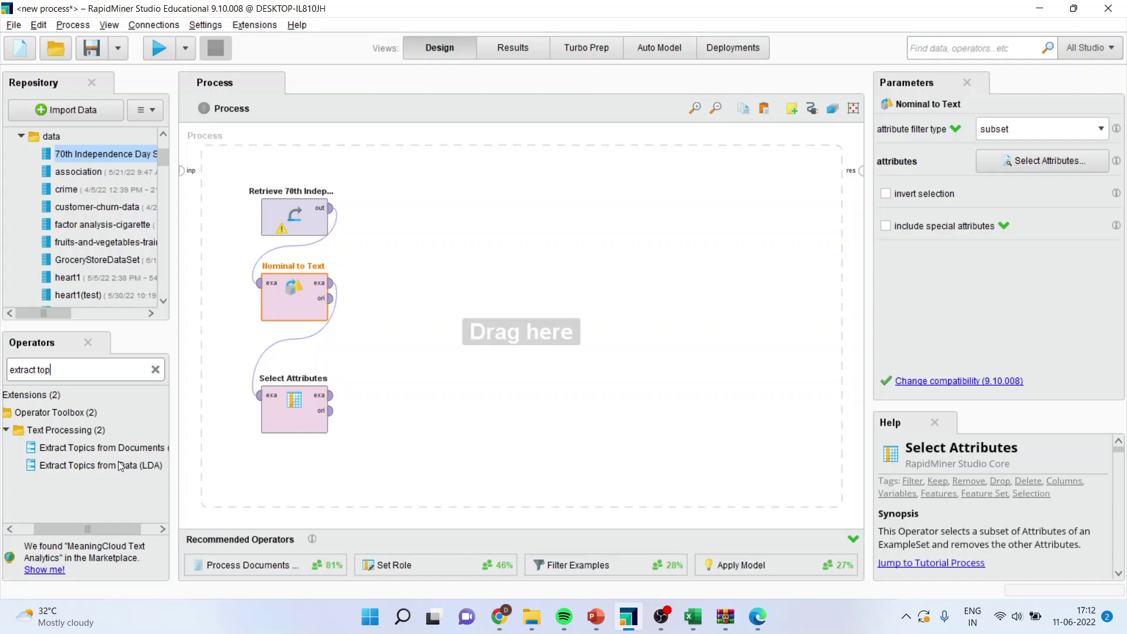
drag(117, 465, 189, 458)
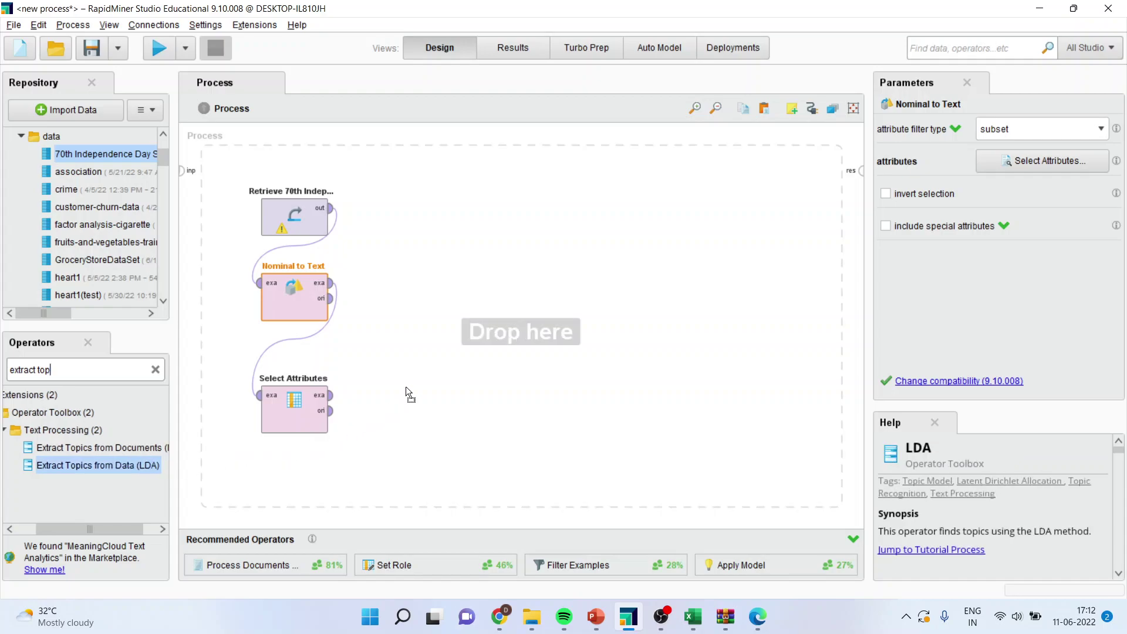
drag(406, 387, 466, 351)
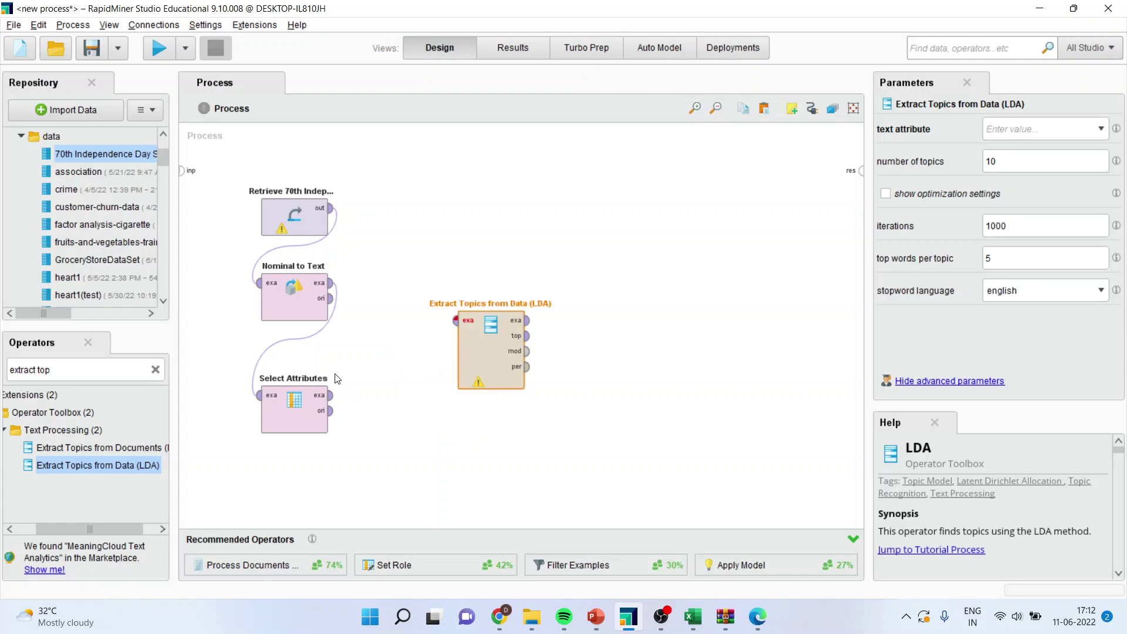
drag(332, 398, 457, 320)
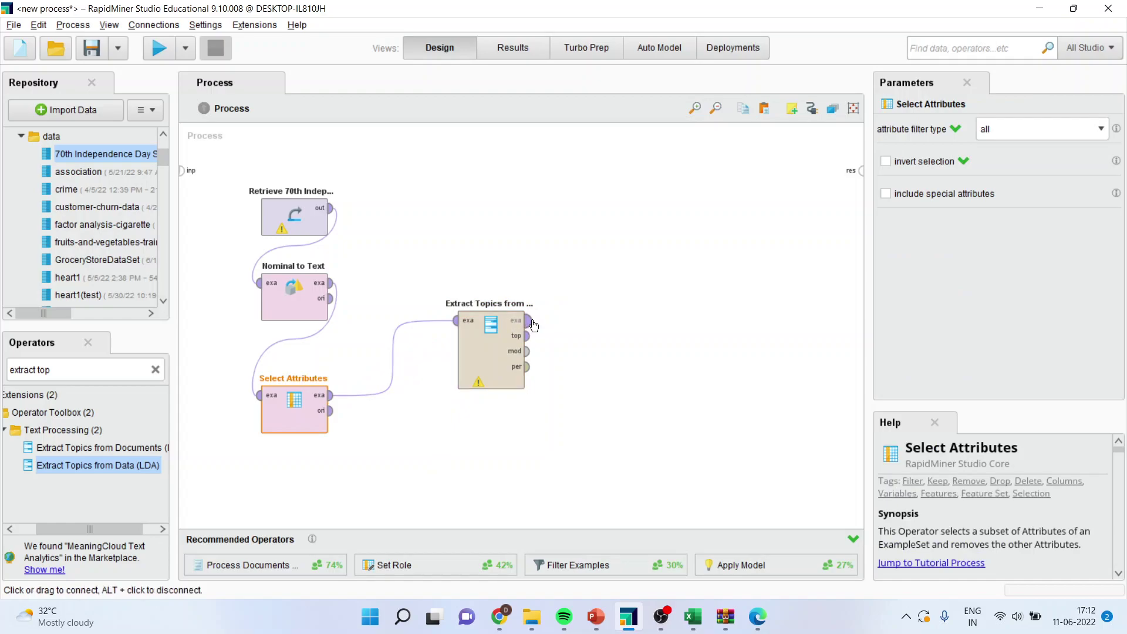
Wire the LDA exa, top, mod and per outputs to the process results
drag(527, 321, 861, 171)
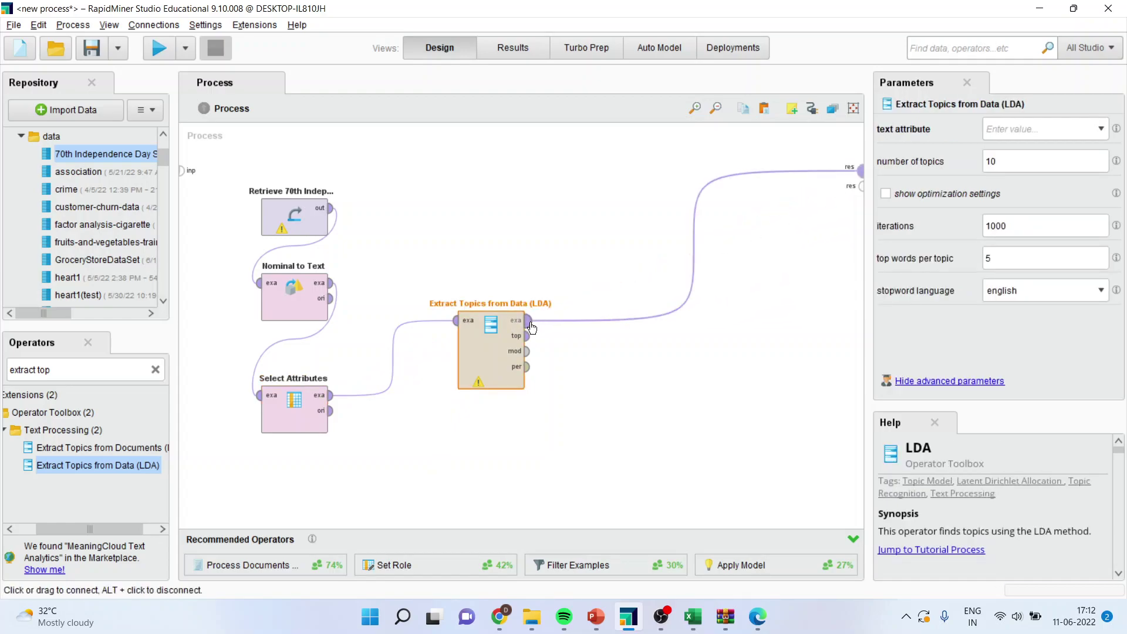
drag(527, 336, 861, 186)
drag(527, 351, 861, 202)
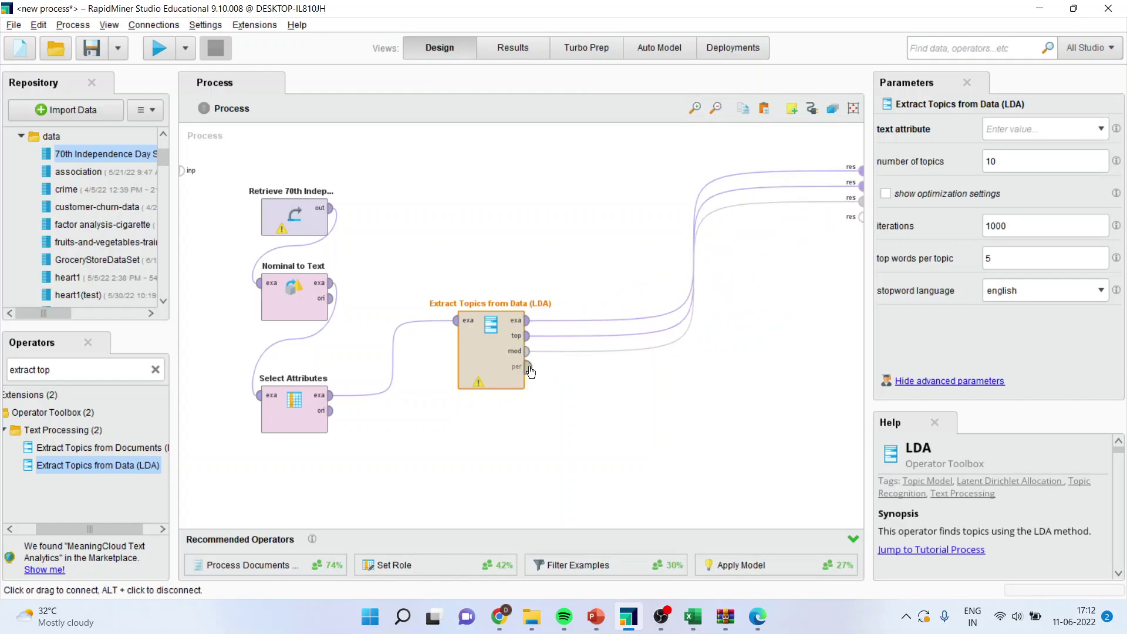
drag(528, 367, 861, 216)
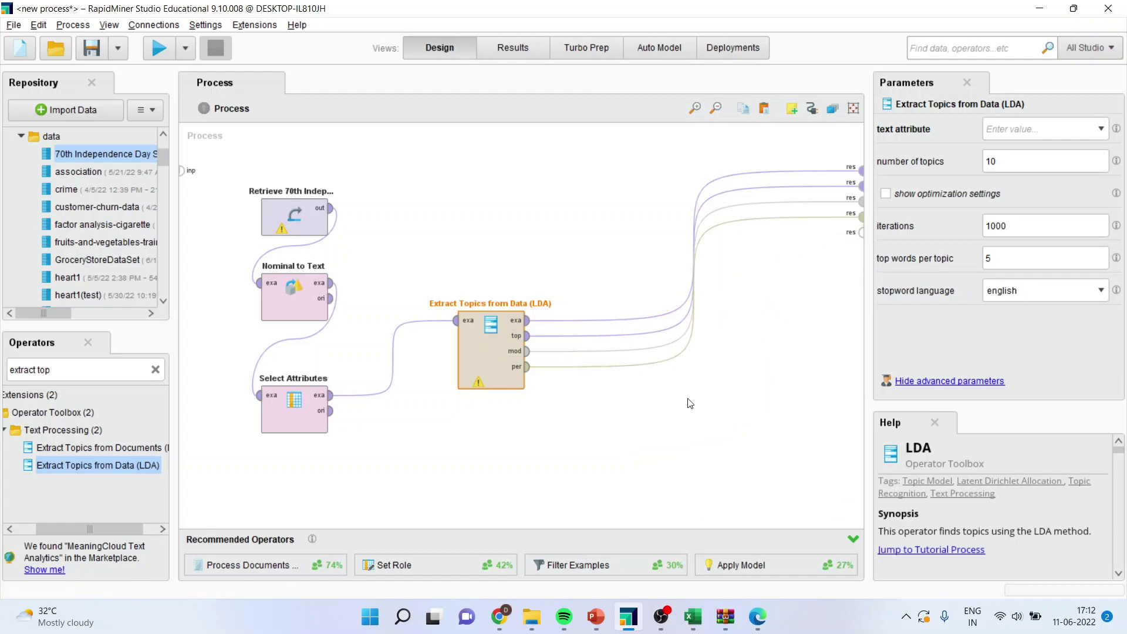
Set att2 as the LDA text attribute, keep 10 topics, and run the process
click(159, 47)
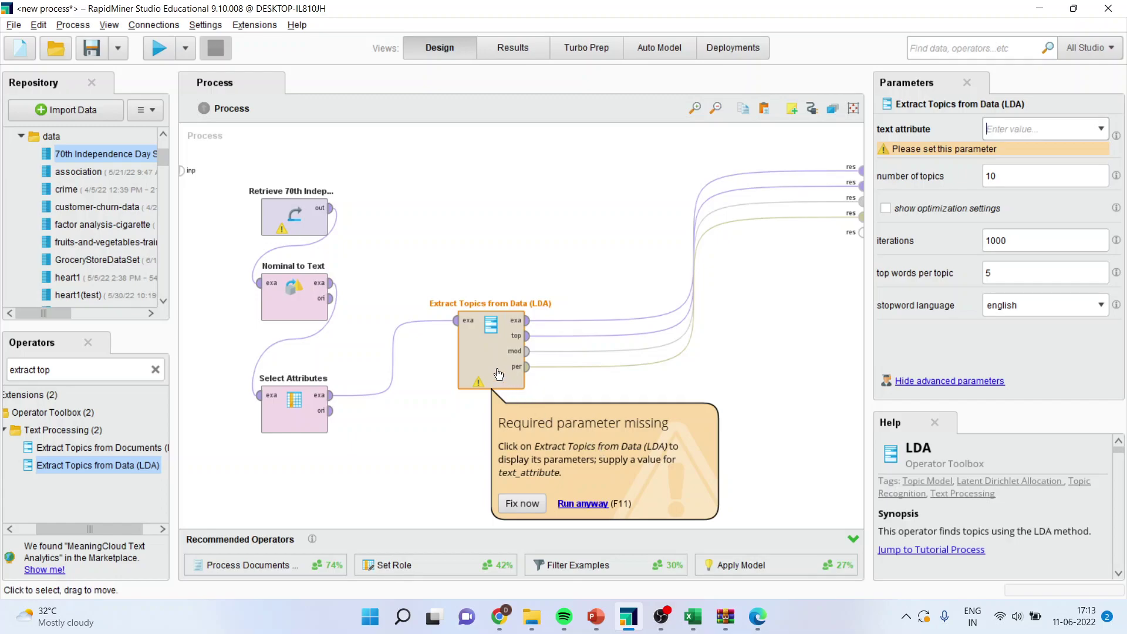
click(1101, 128)
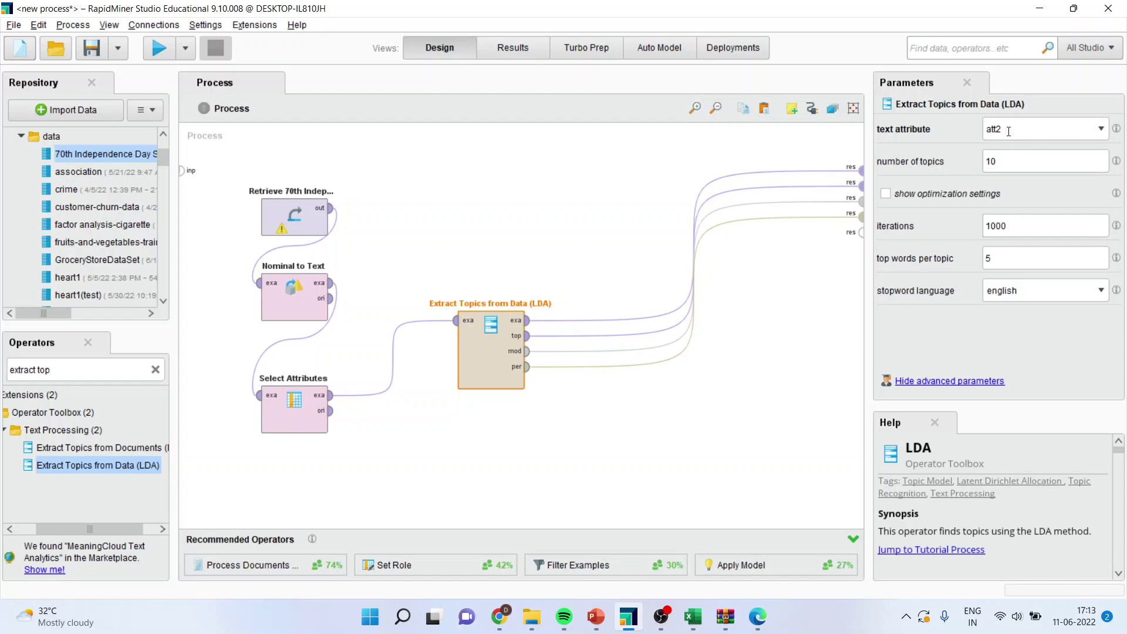
click(1009, 163)
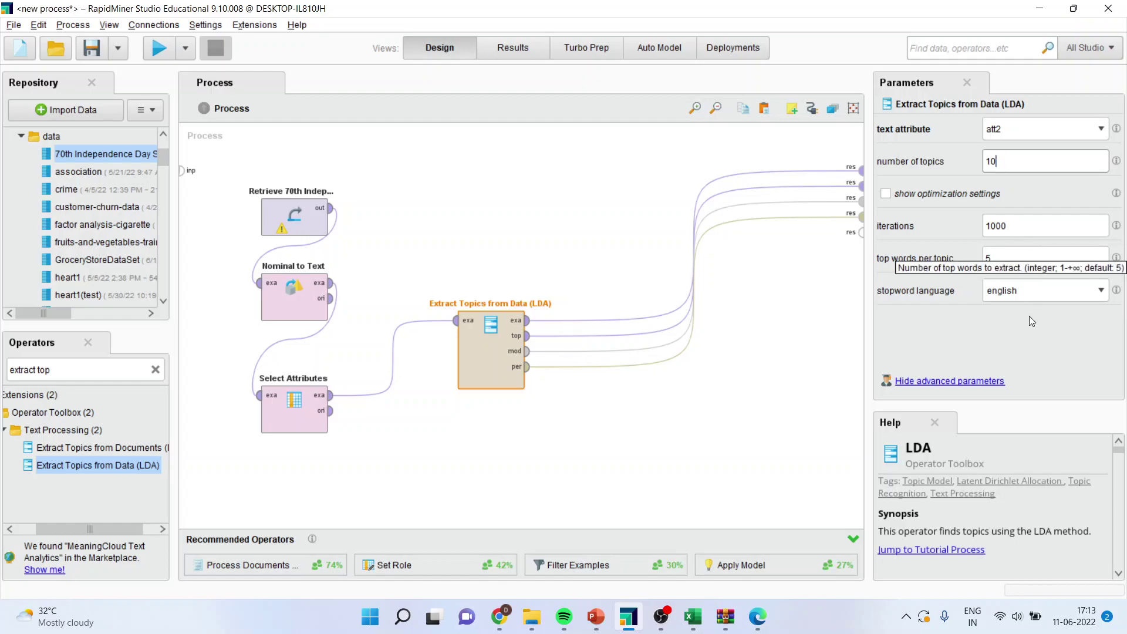
click(159, 47)
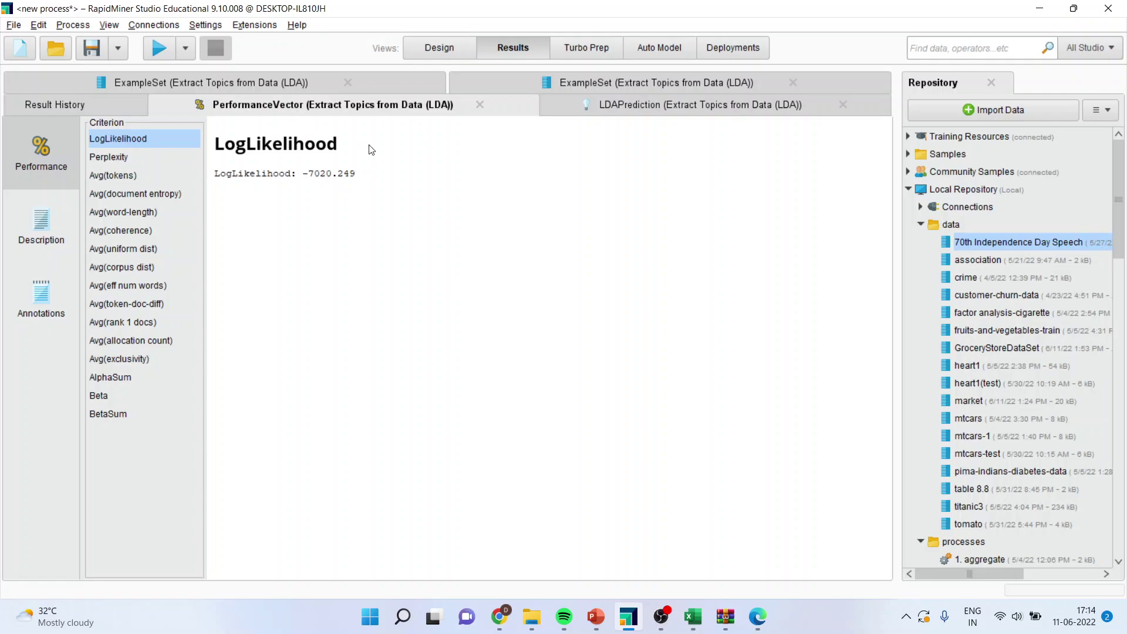
Review Perplexity, average tokens per document and document entropy, then view the LDAPrediction topics
click(124, 157)
click(125, 175)
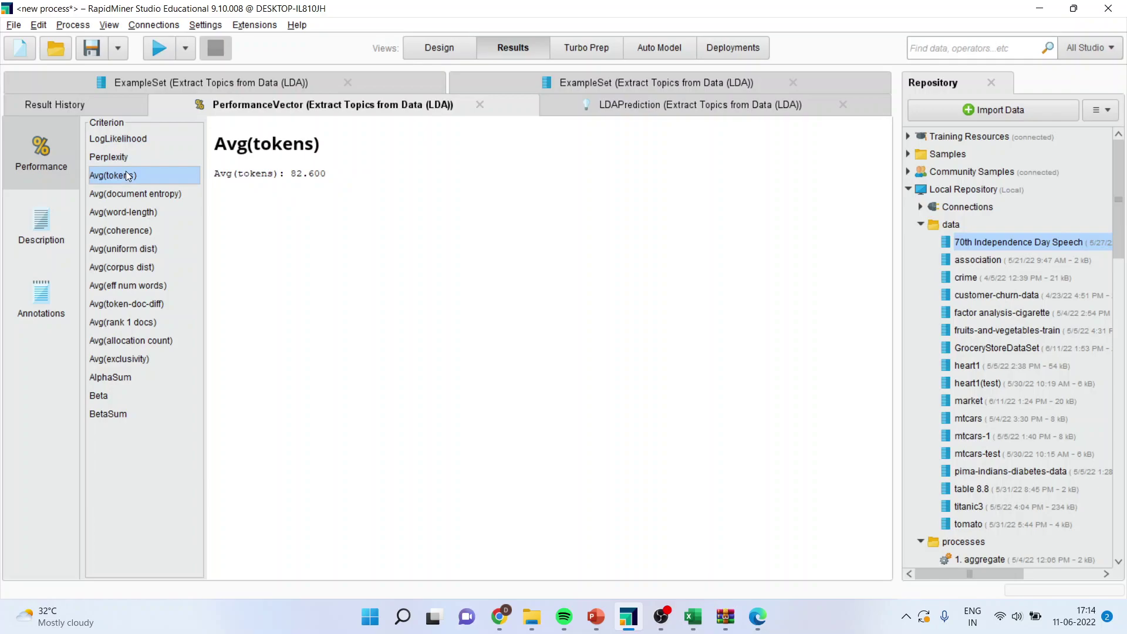
click(131, 192)
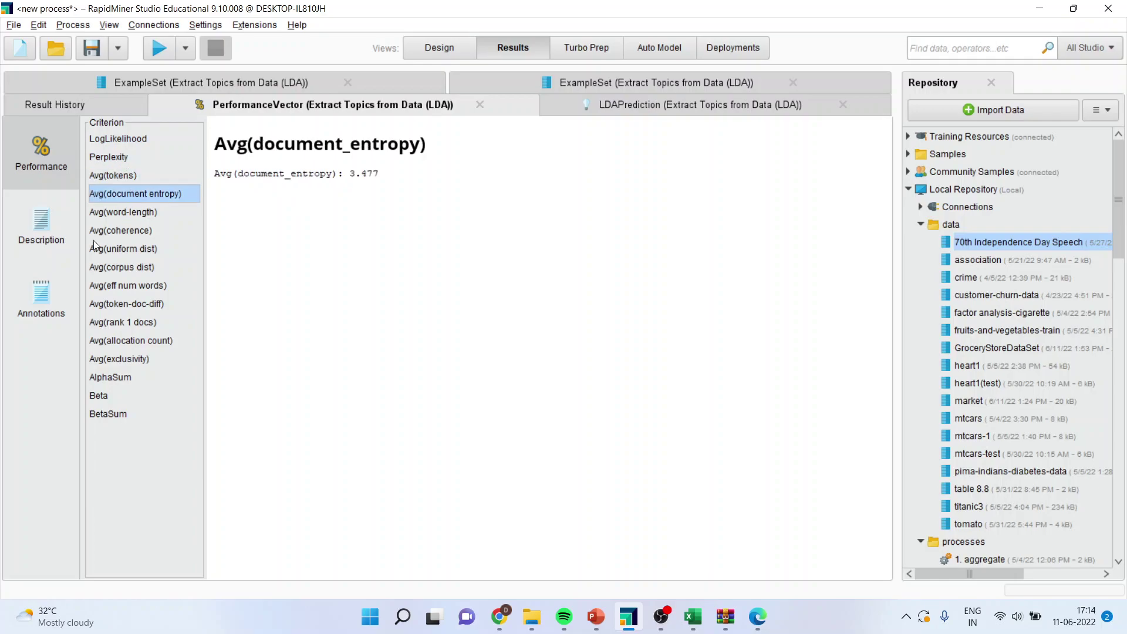
click(41, 235)
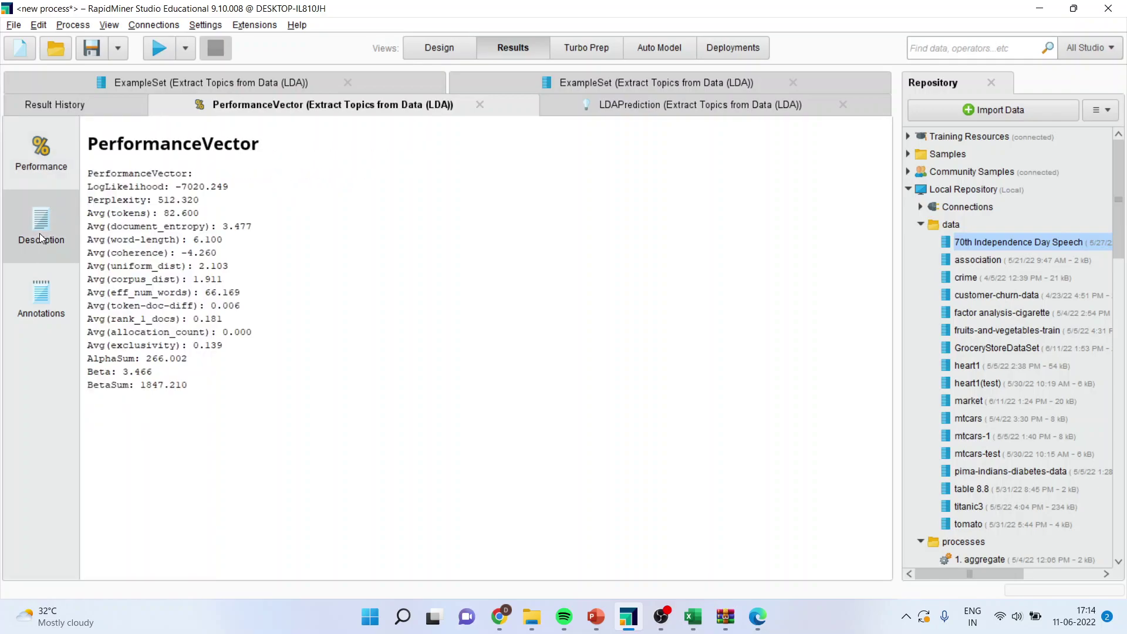
click(618, 109)
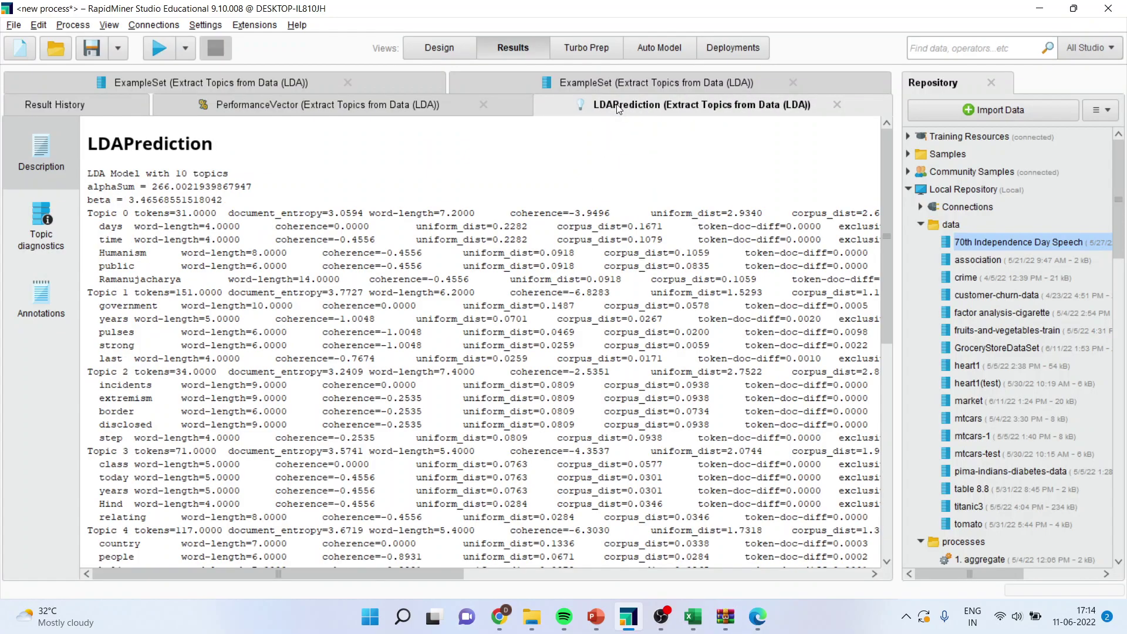
click(558, 83)
click(268, 83)
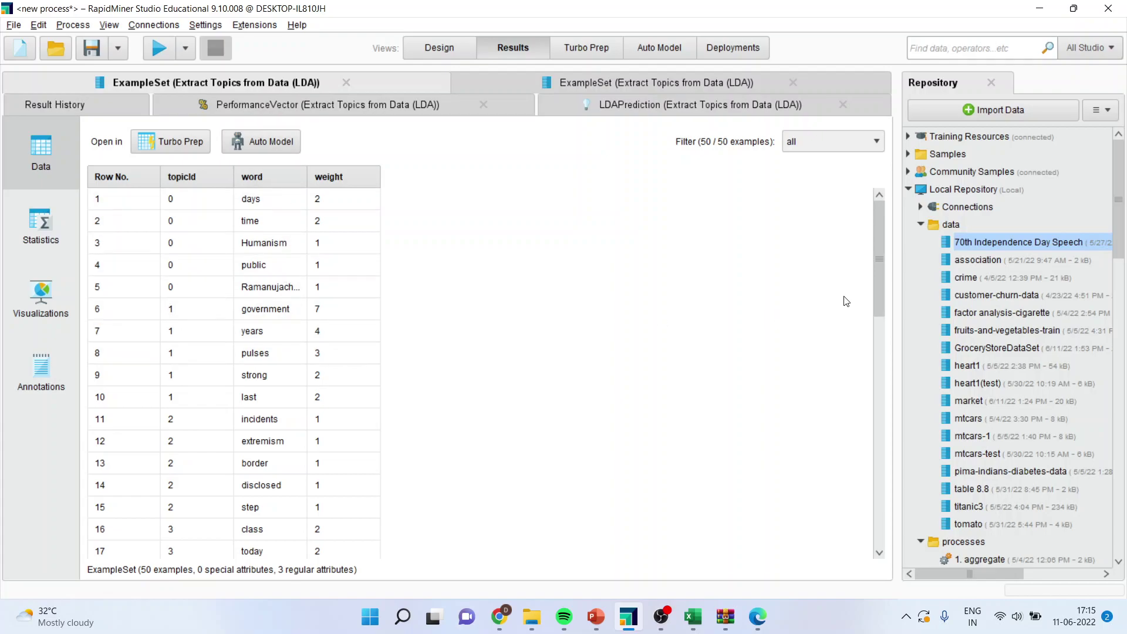
drag(877, 278, 889, 549)
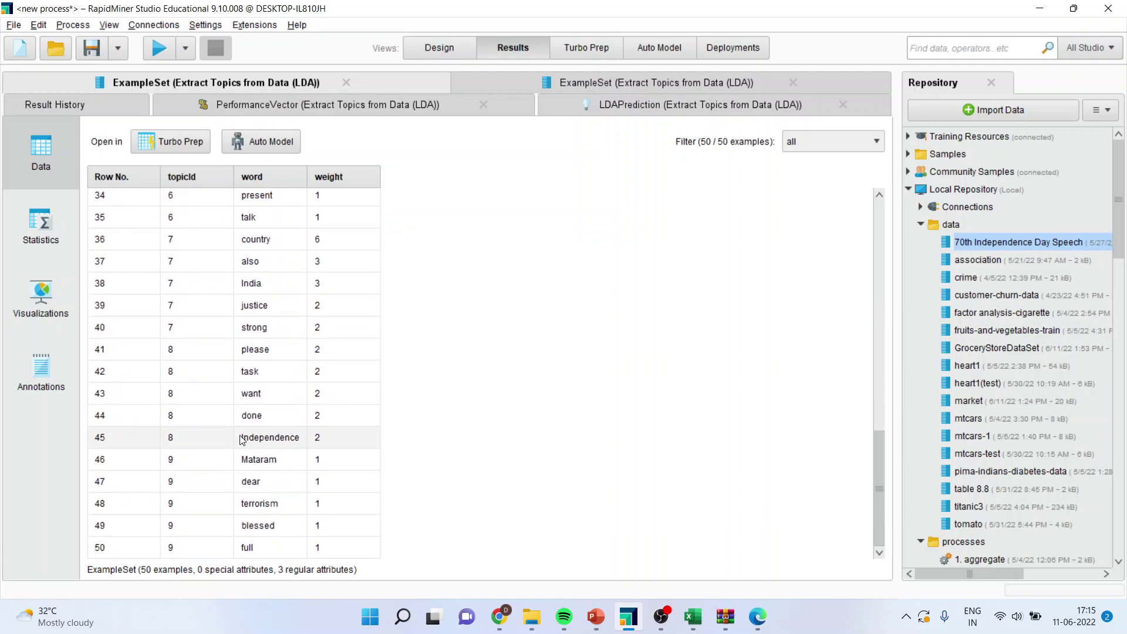
drag(880, 471, 898, 218)
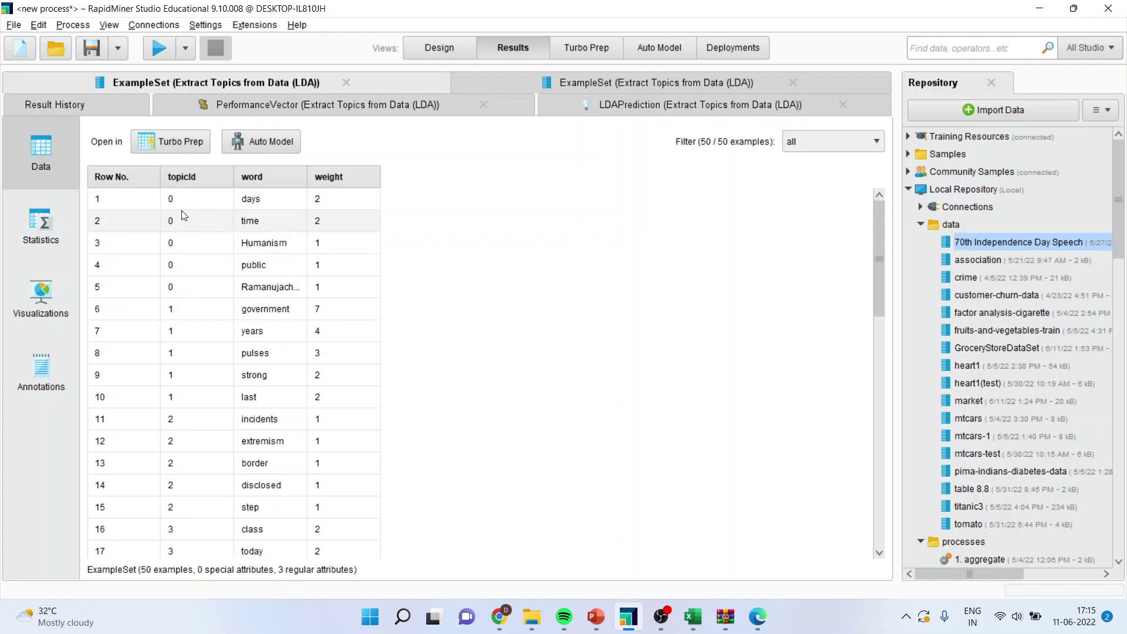
drag(181, 204, 183, 286)
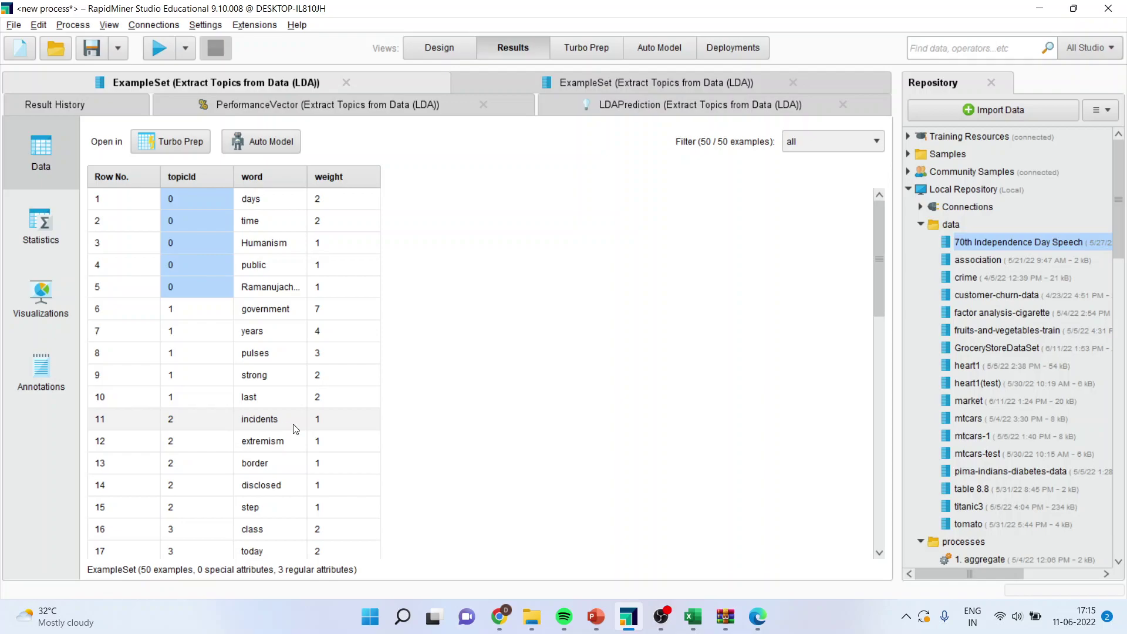
click(329, 357)
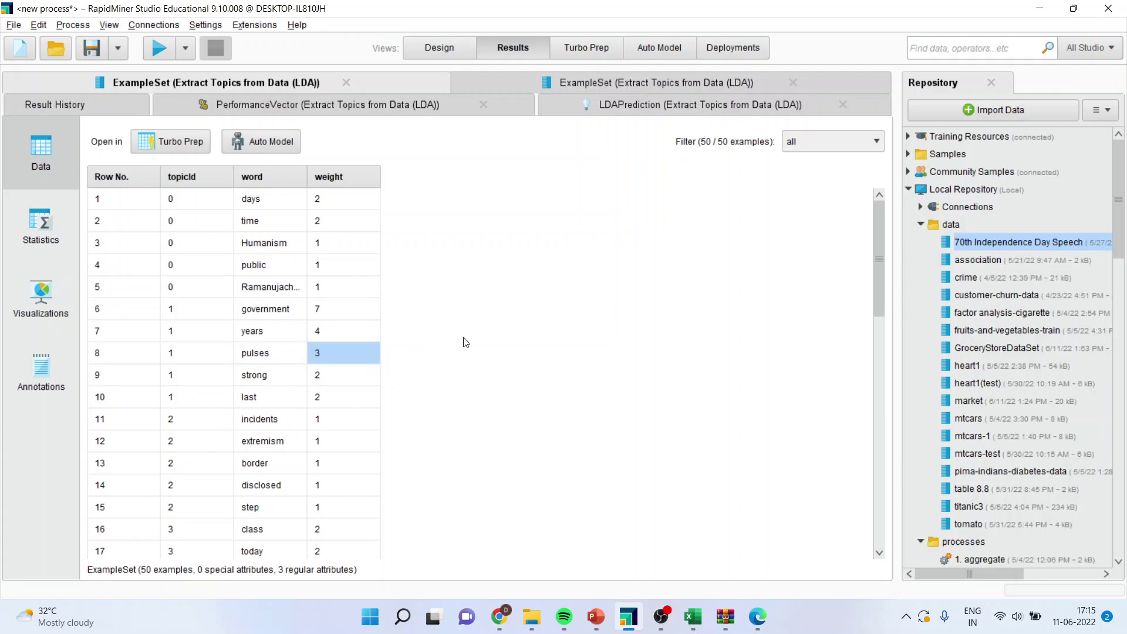
click(622, 106)
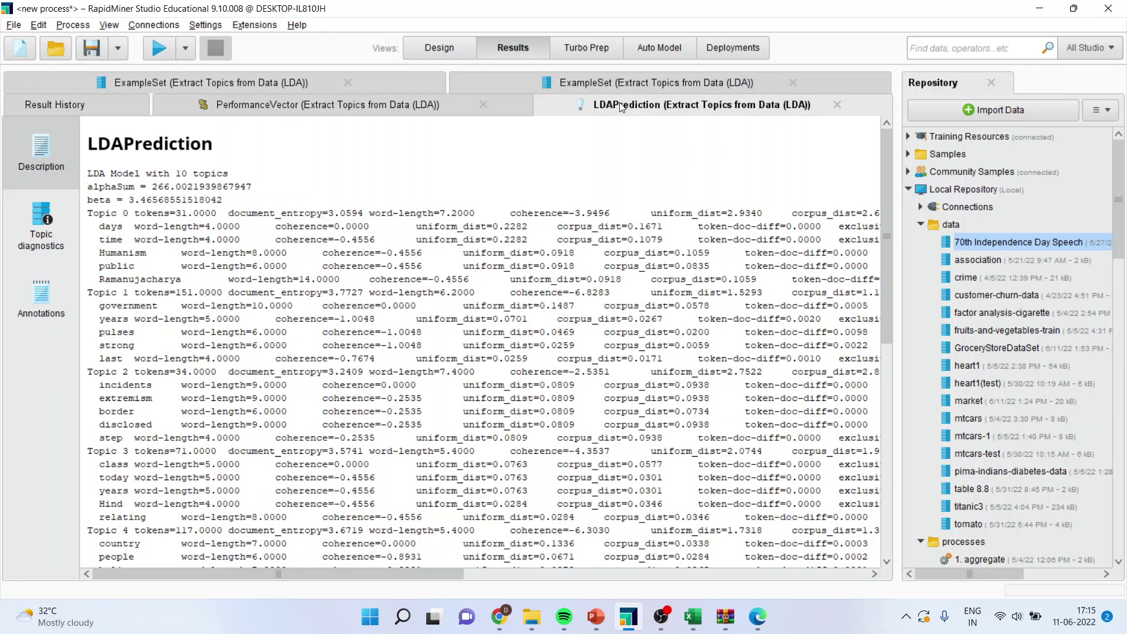
Widen the prediction(Topic) column, select the first five documents' topics, then view the LDAPrediction description
click(585, 86)
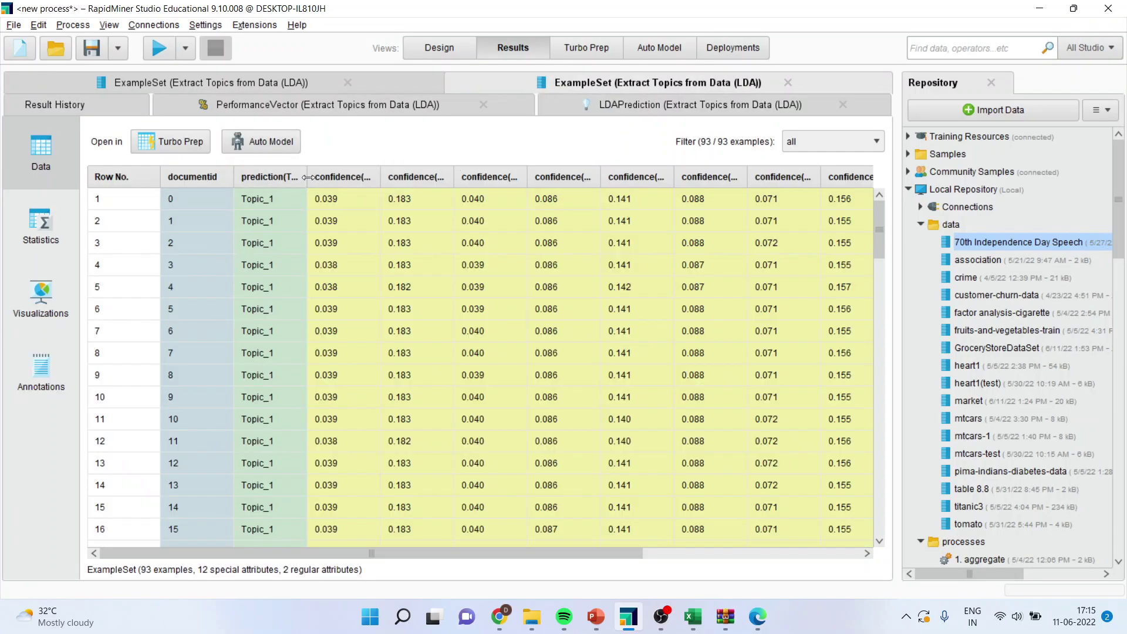
drag(307, 177, 369, 177)
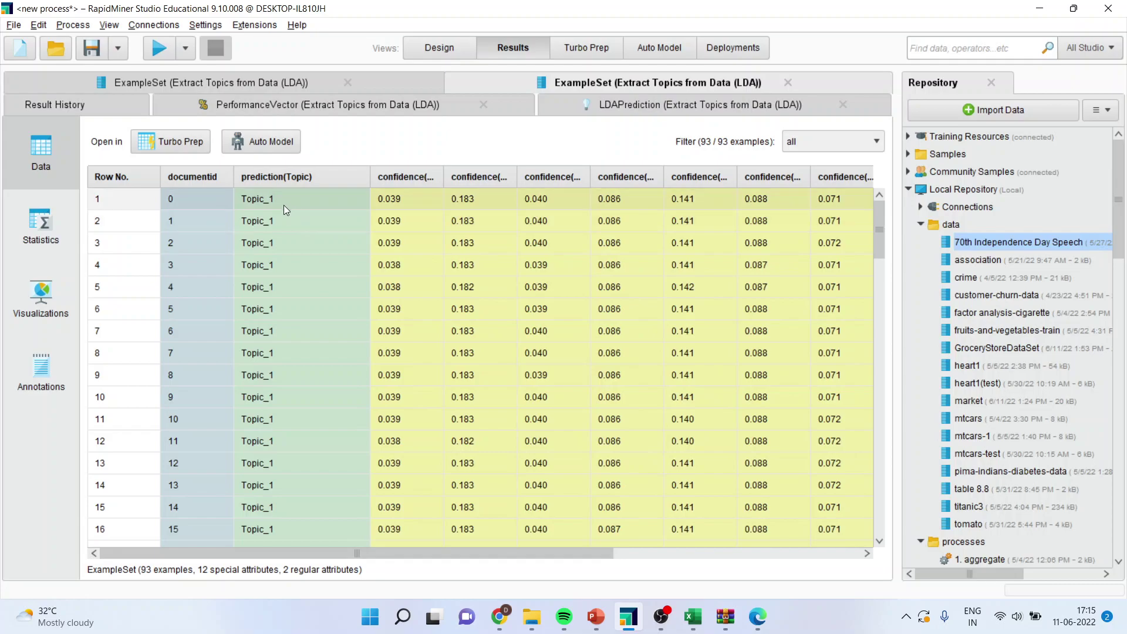
drag(277, 202, 284, 337)
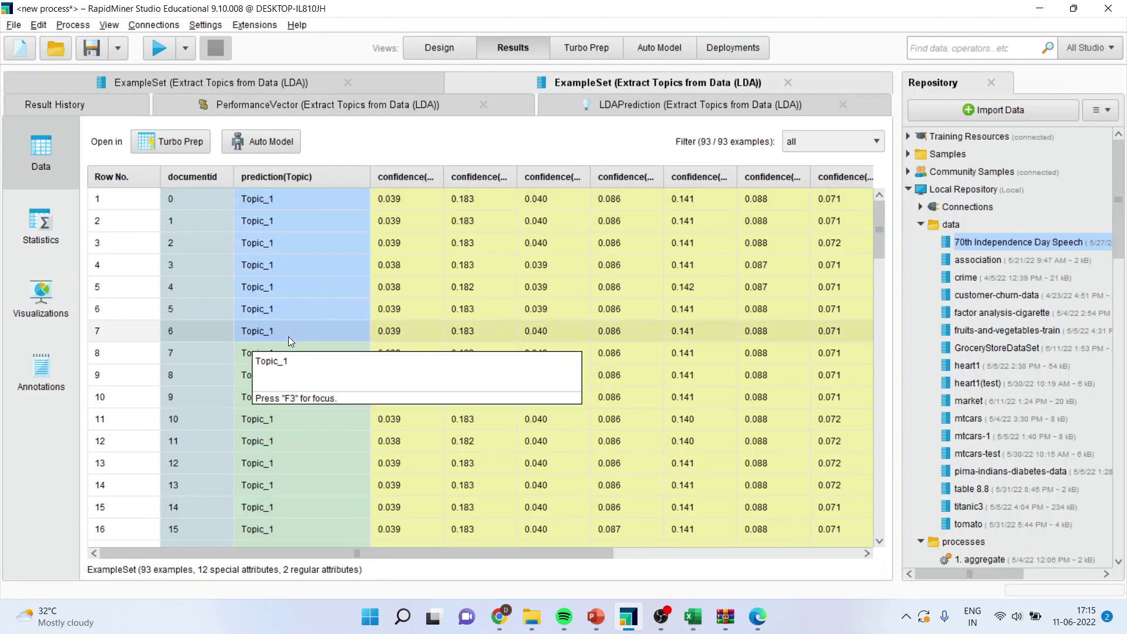
click(618, 108)
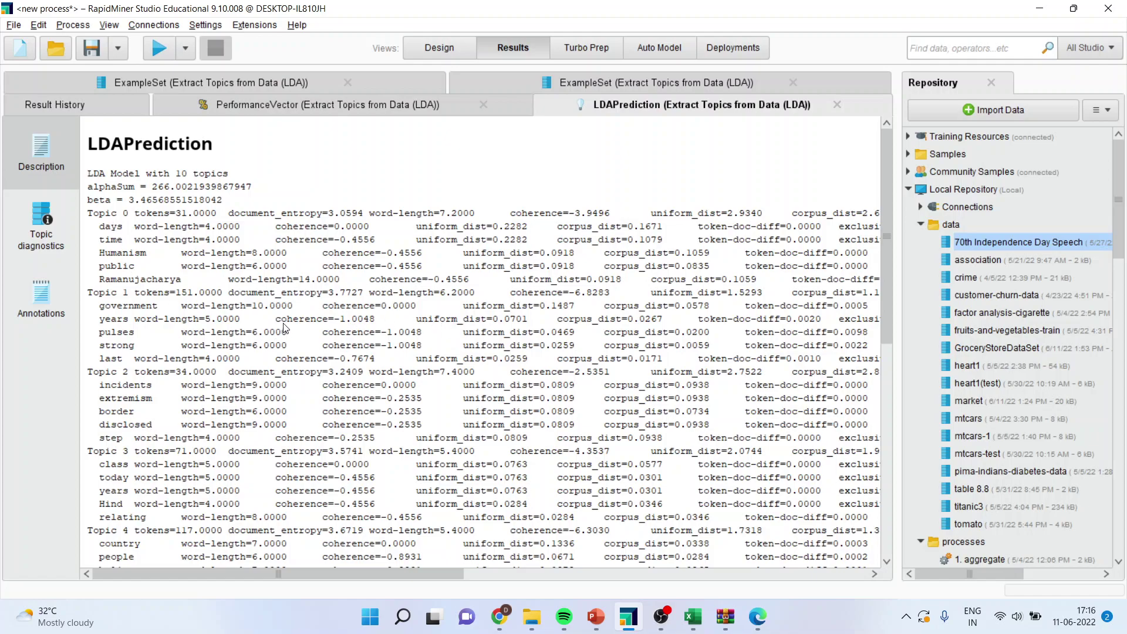
drag(275, 319, 834, 320)
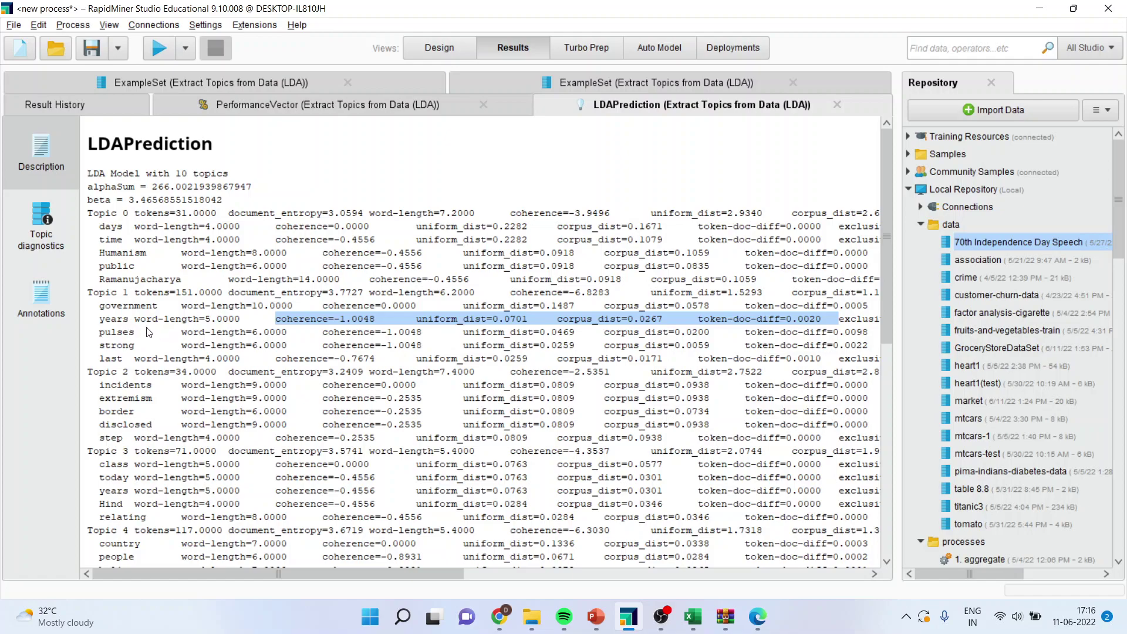
drag(128, 308, 134, 348)
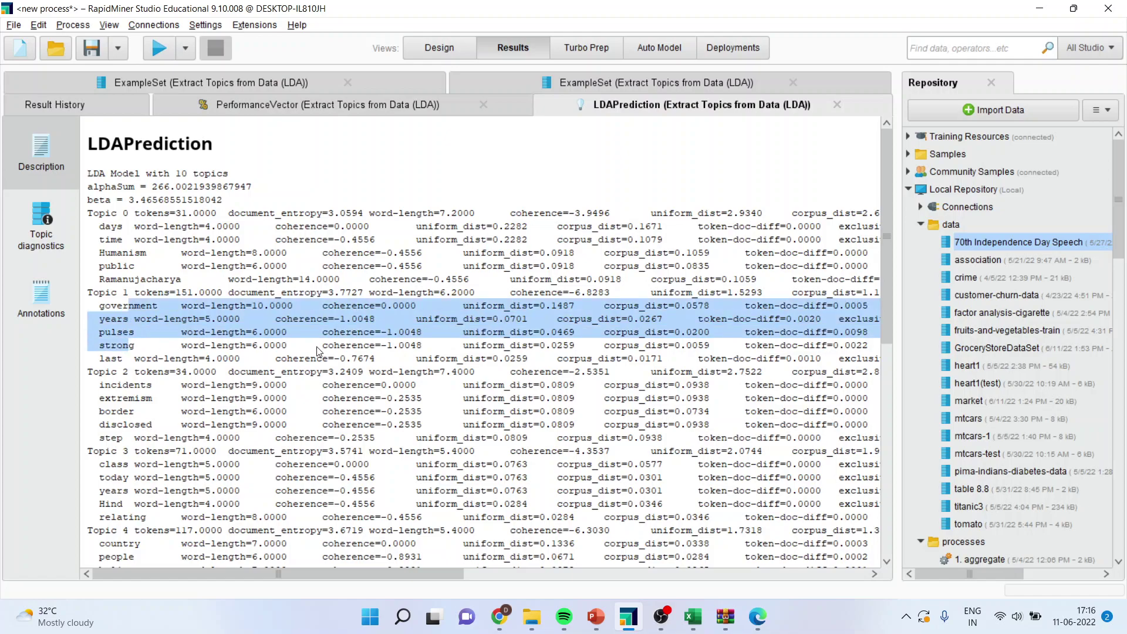
click(396, 332)
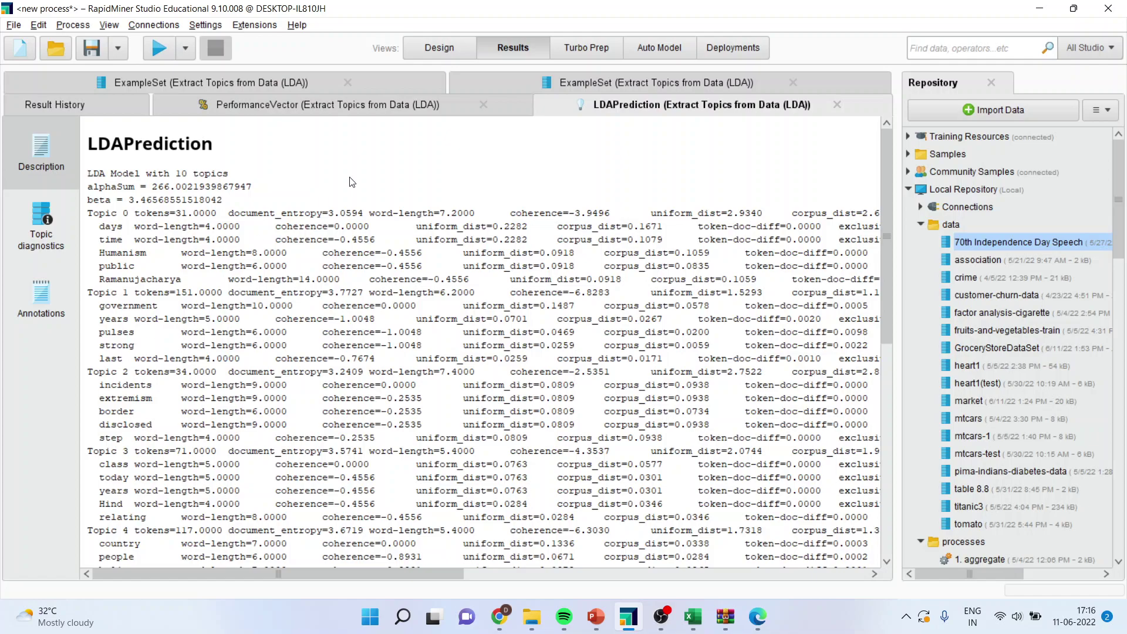
Chart the document-topics table as a line plot of confidence(Topic_0) with att2 on the x-axis
click(561, 85)
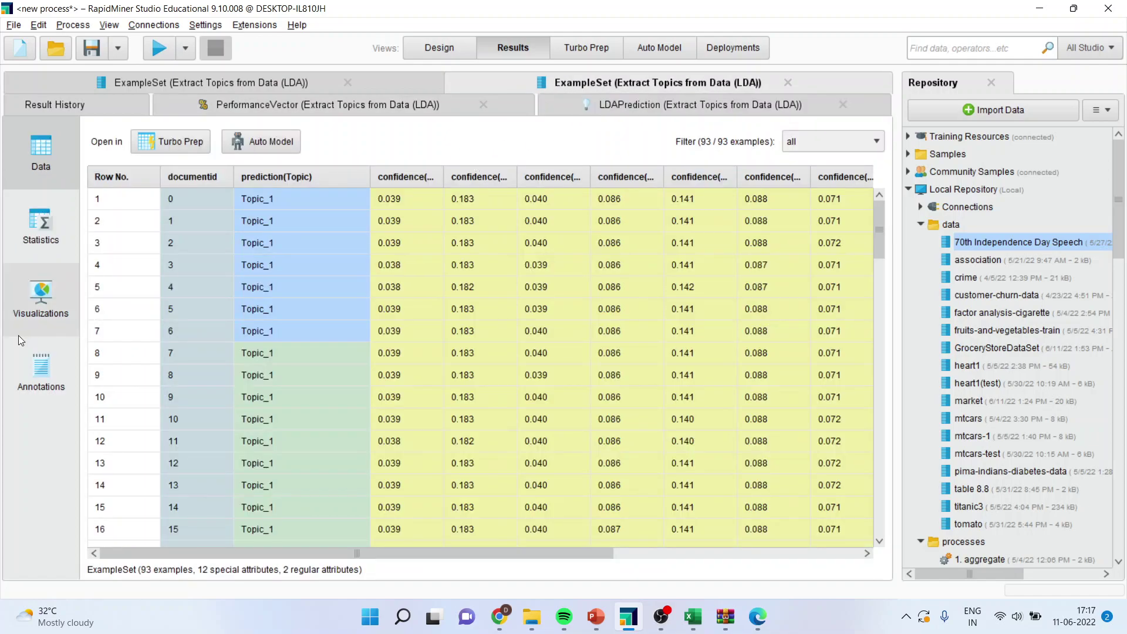
click(39, 308)
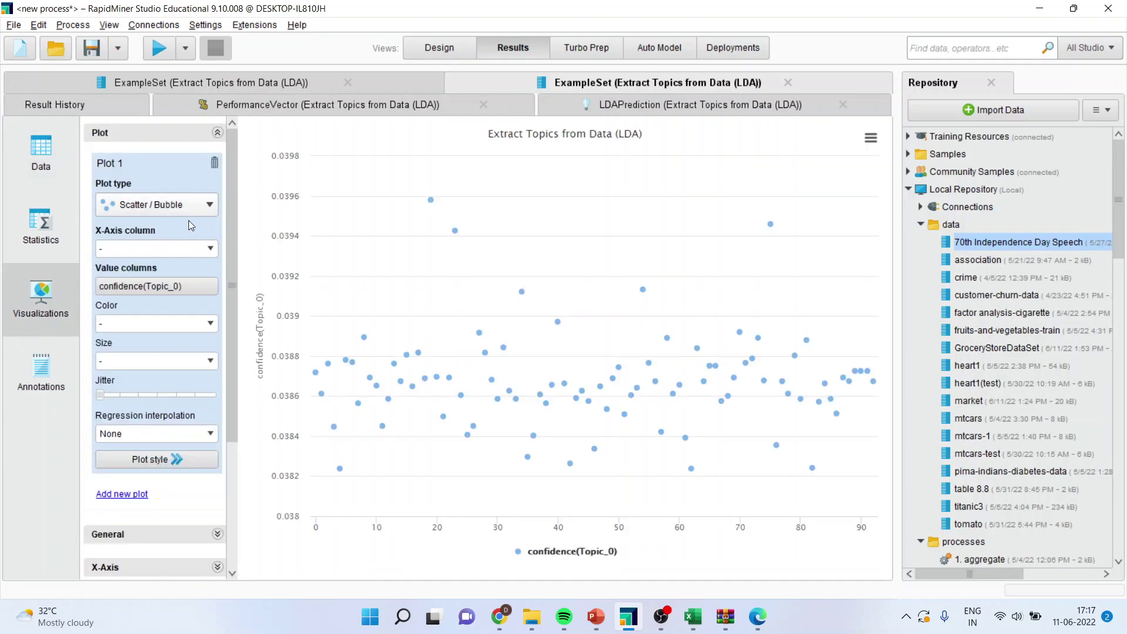
click(209, 205)
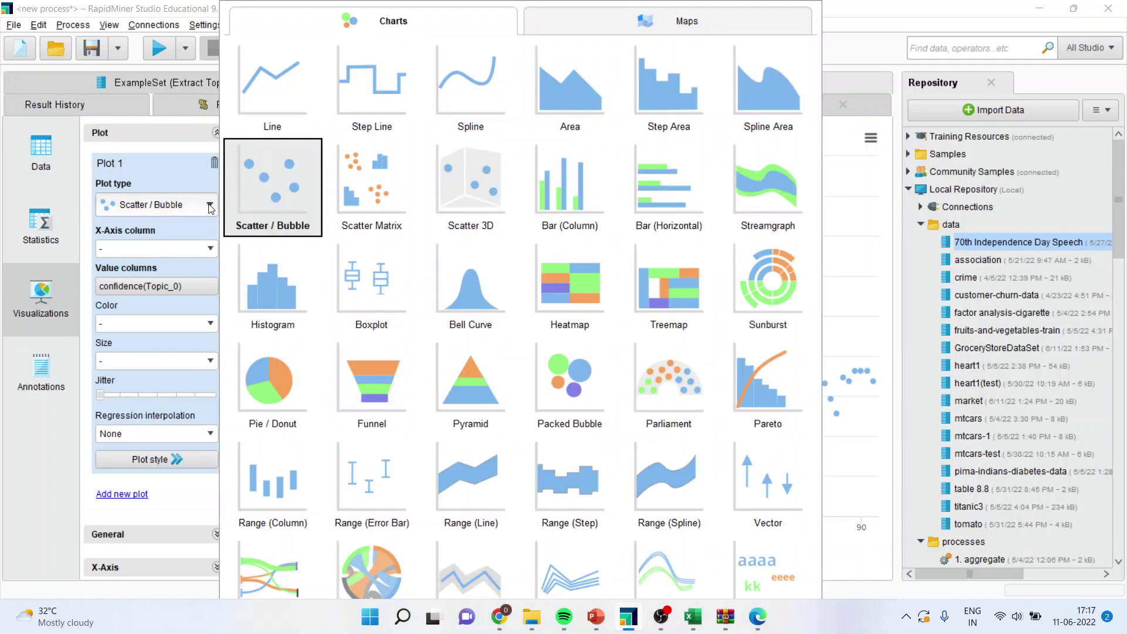
click(262, 117)
click(188, 285)
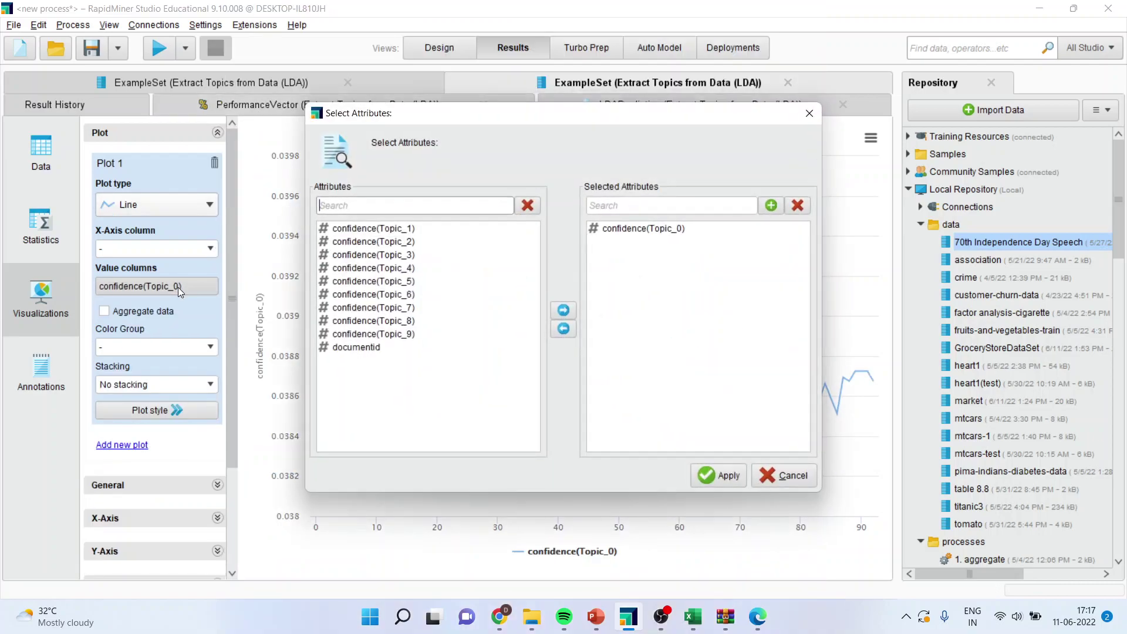
click(718, 481)
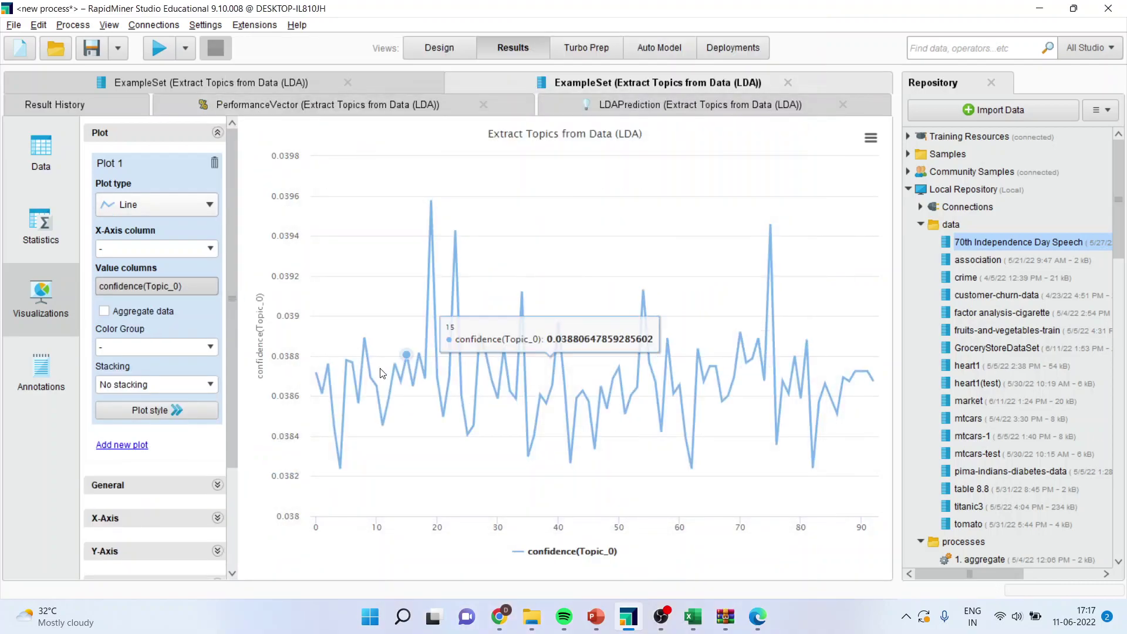
click(210, 250)
click(210, 249)
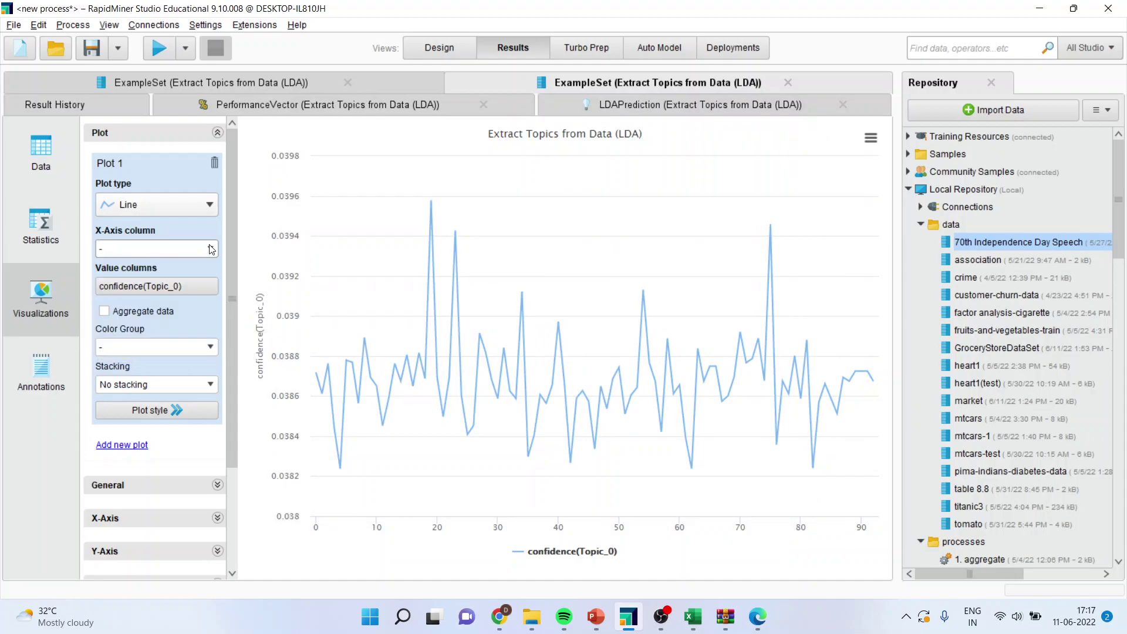
click(210, 249)
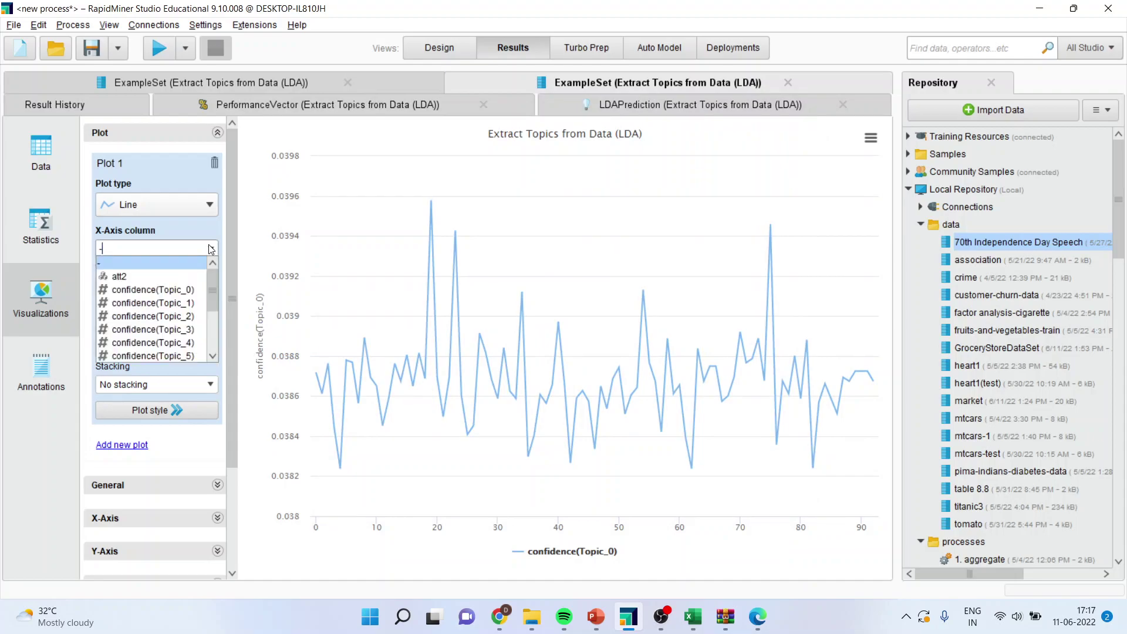
click(175, 275)
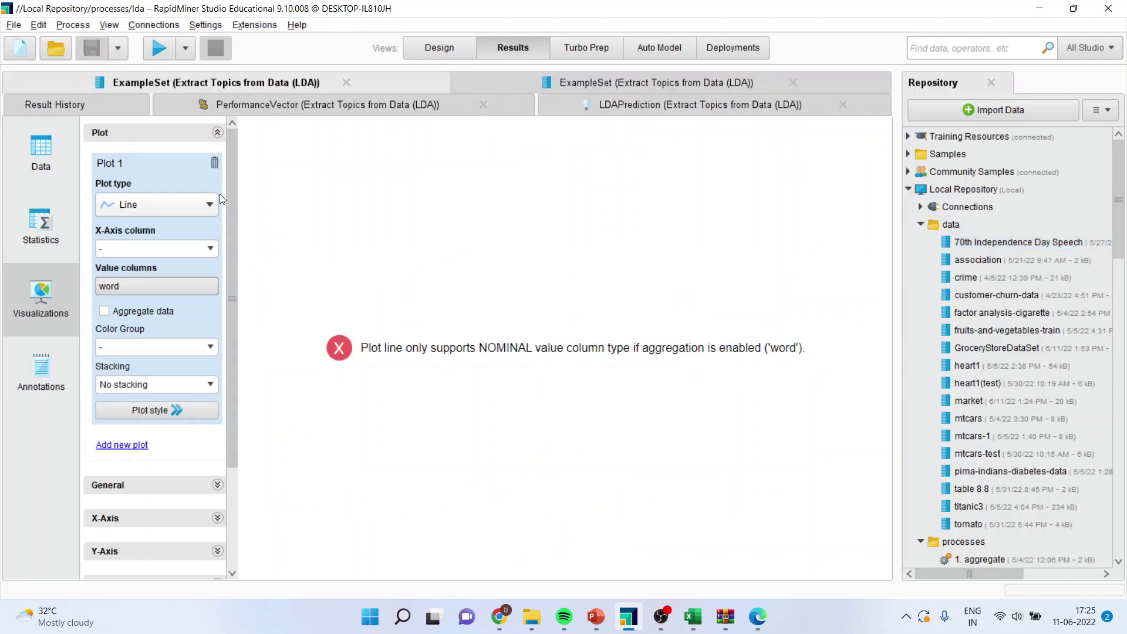
Switch the chart to a Wordcloud with word as value column and weight as weight
click(209, 205)
click(765, 557)
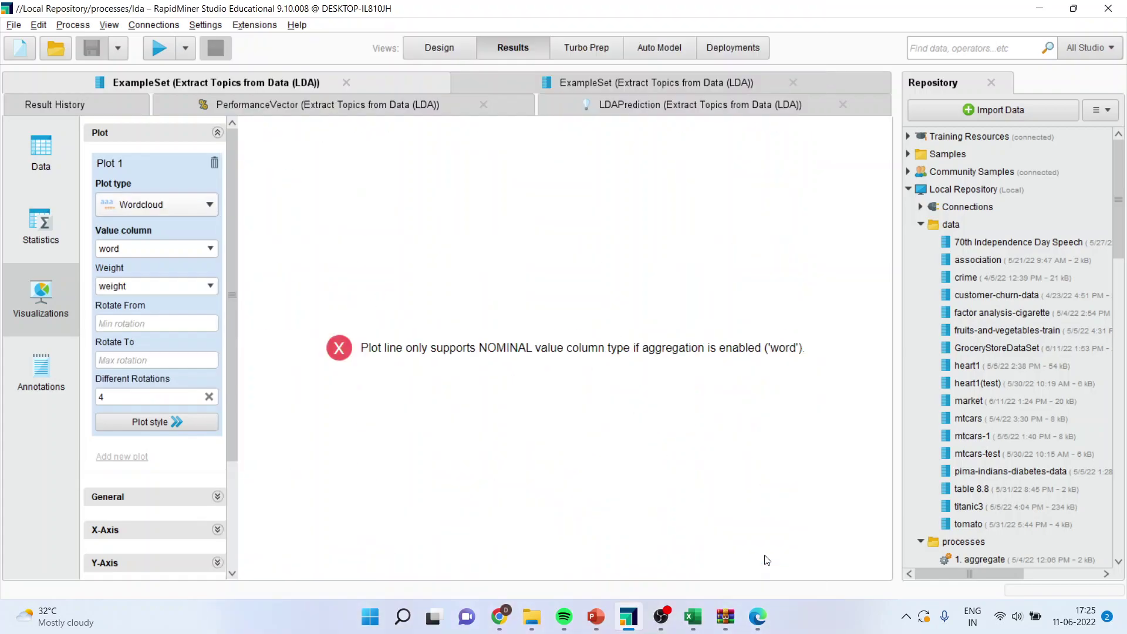
click(203, 248)
click(203, 271)
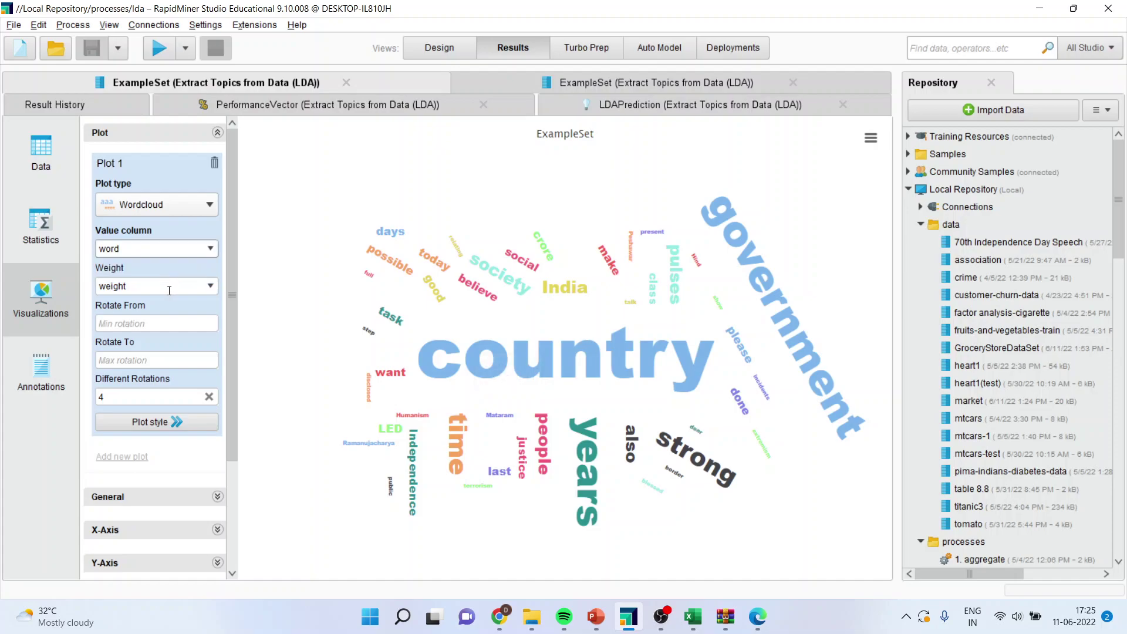
click(211, 286)
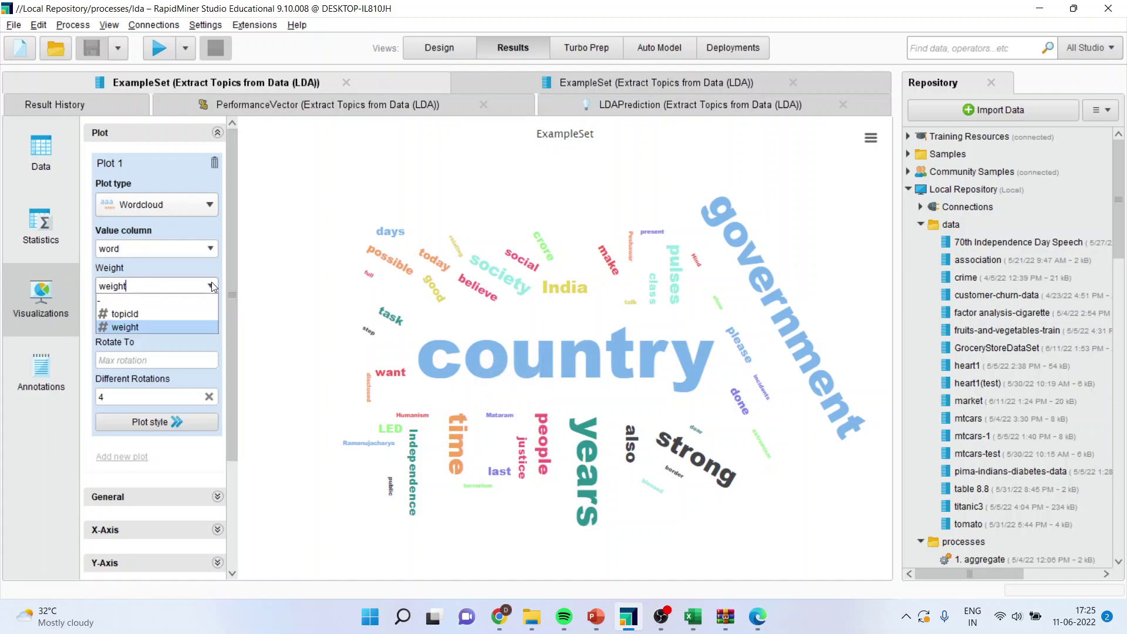
click(174, 327)
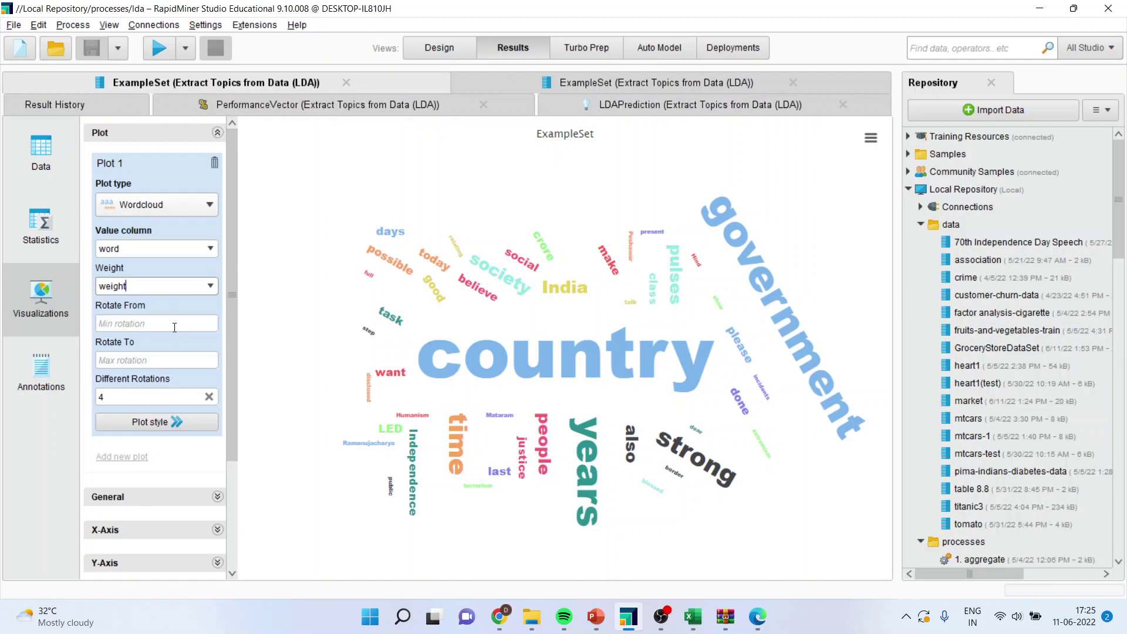
click(213, 248)
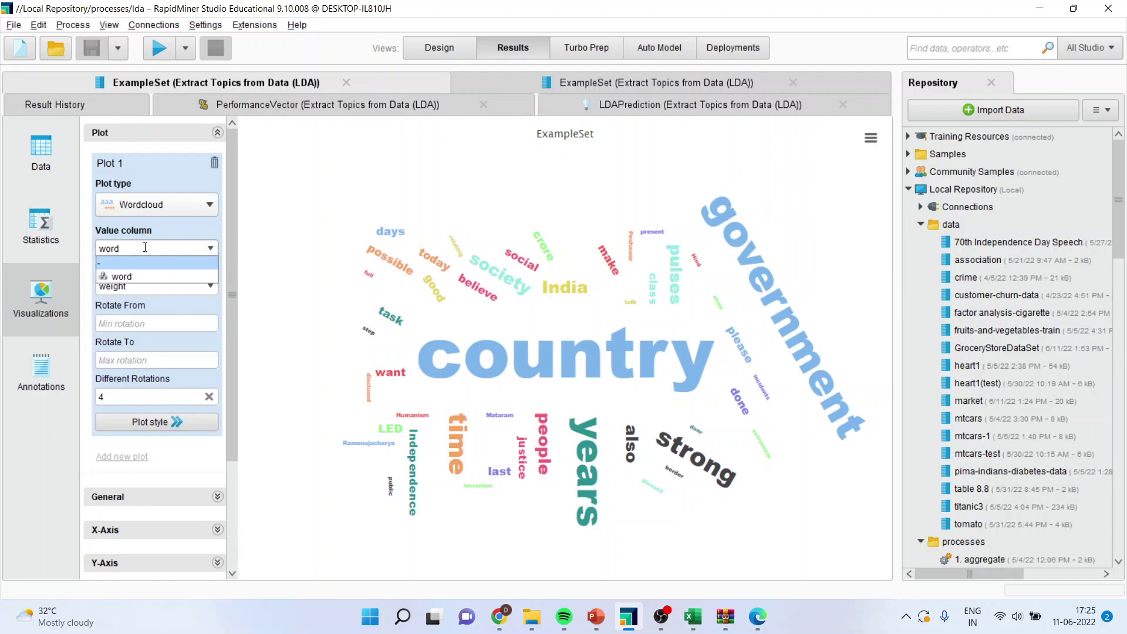
click(267, 259)
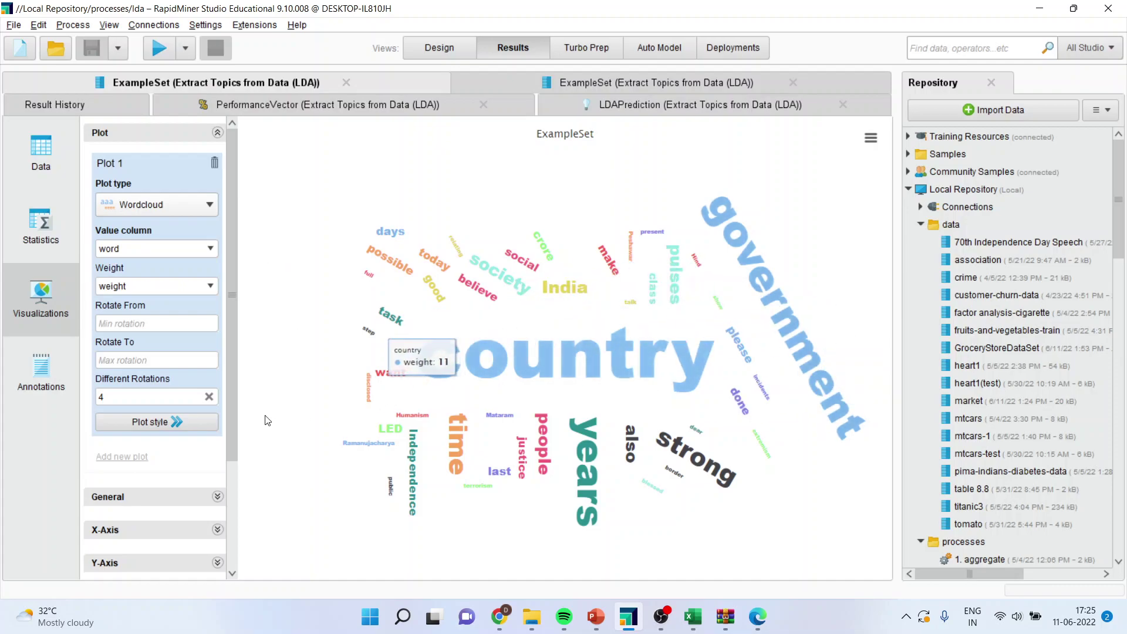
Set the word cloud's Rotate From angle to 90 and open the chart's export menu
click(130, 321)
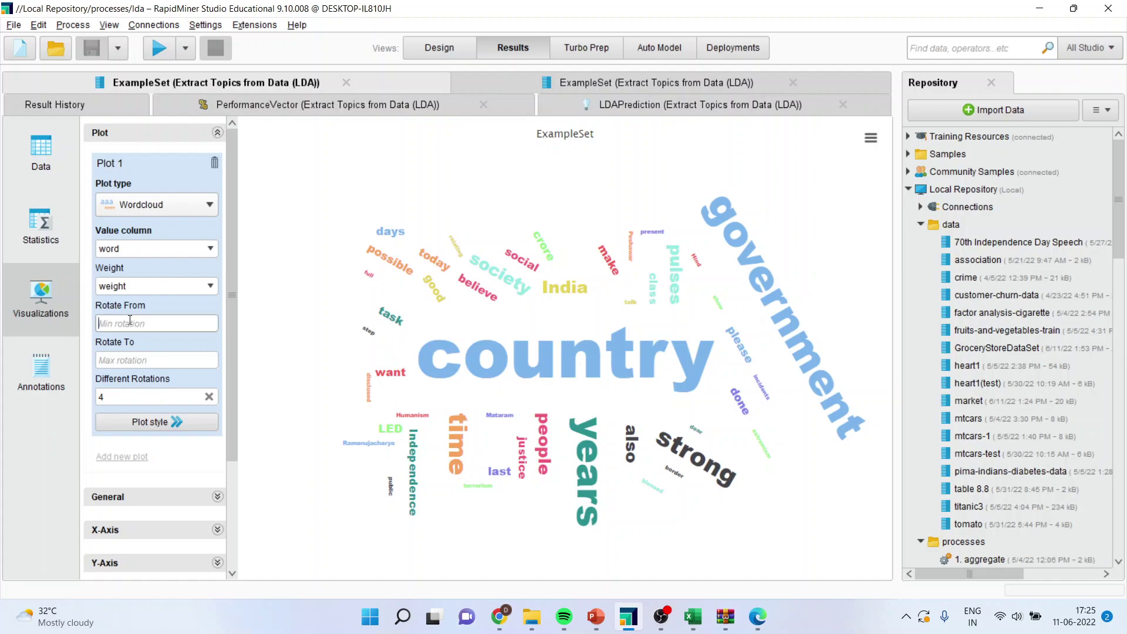
text(90)
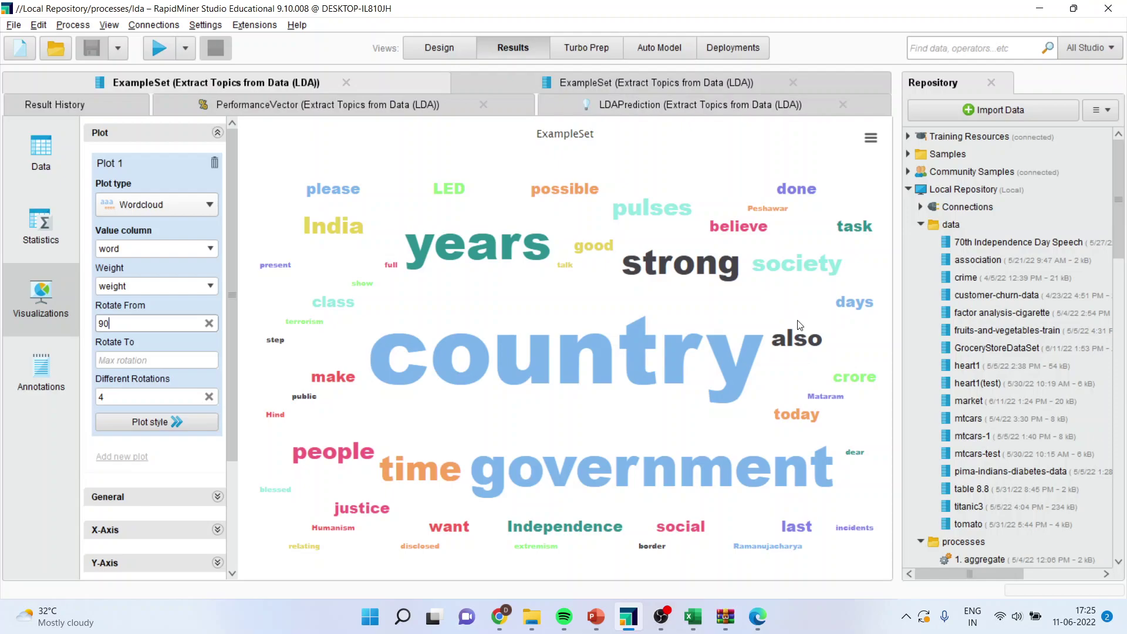
click(871, 139)
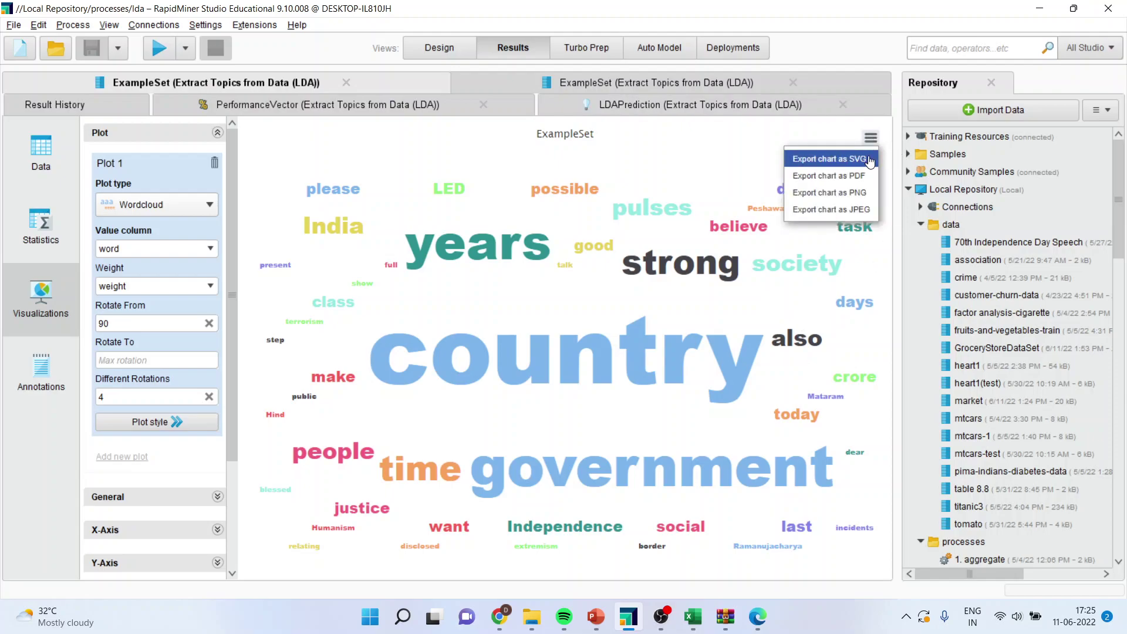